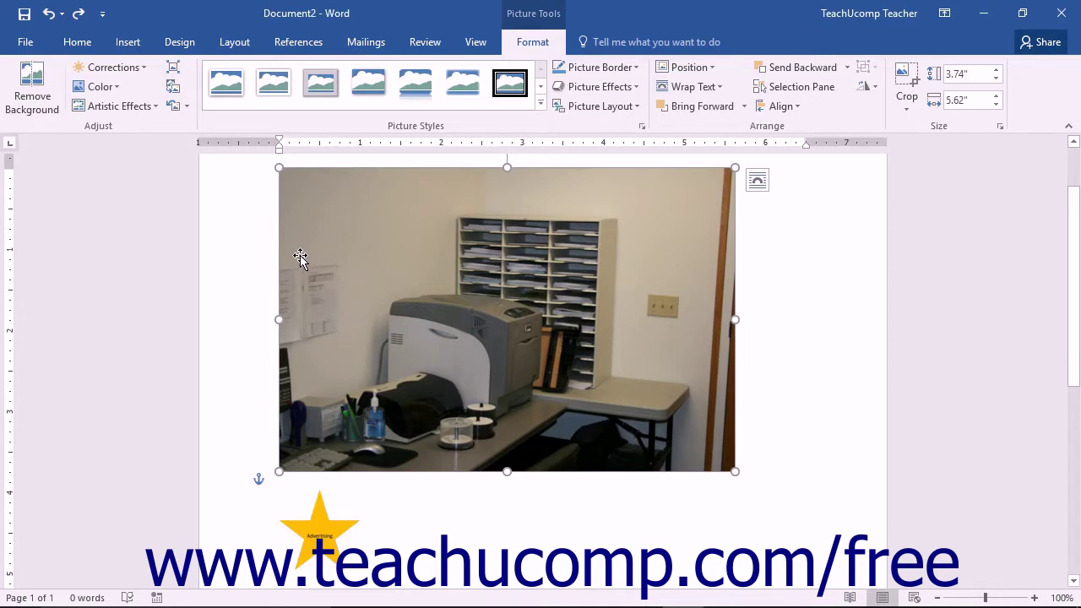
Try removing the office photo's background with a keep mark drawn from the shelves to the printer, and undo the removal.
left_click(330, 181)
left_click(531, 44)
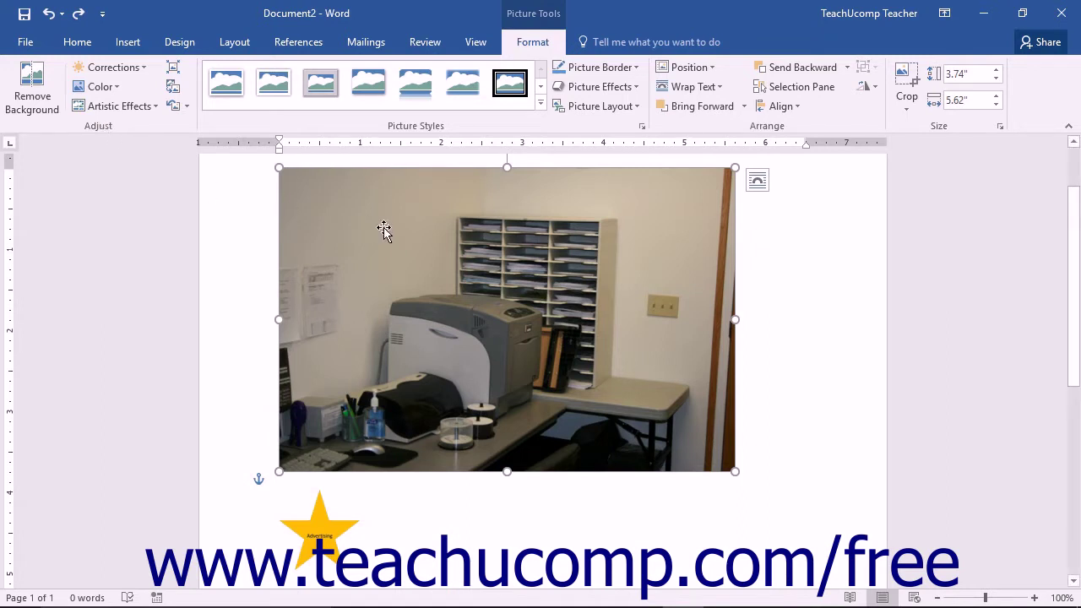
left_click(42, 101)
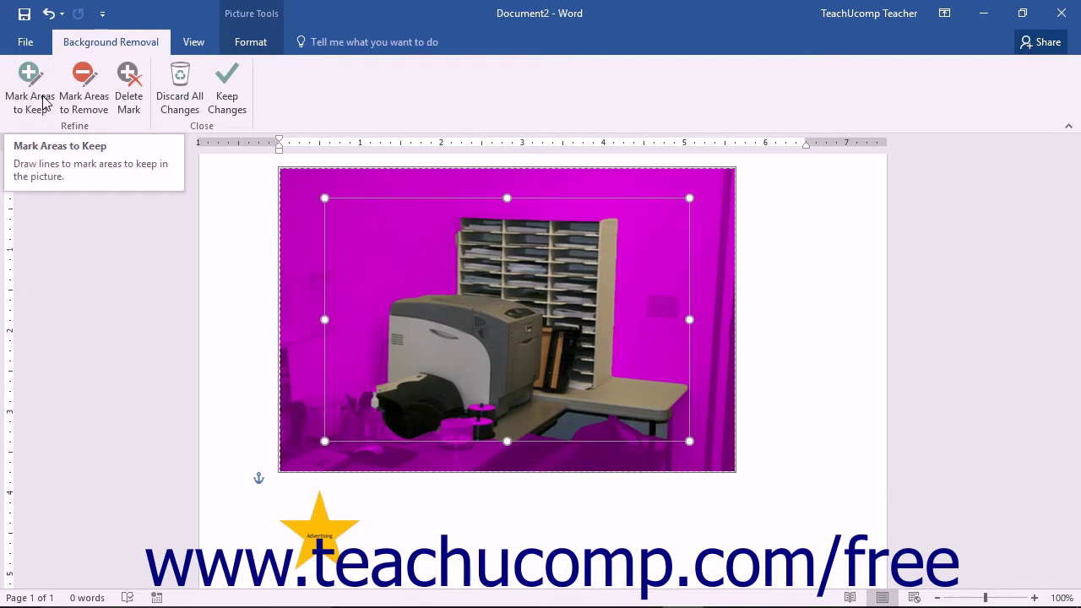
left_click(35, 103)
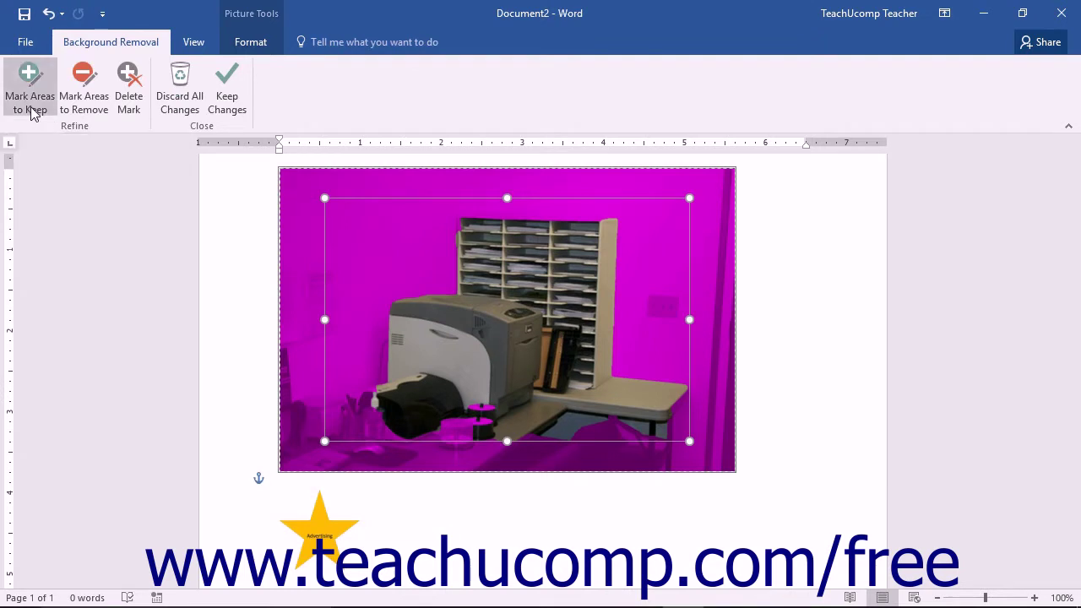
left_click(81, 110)
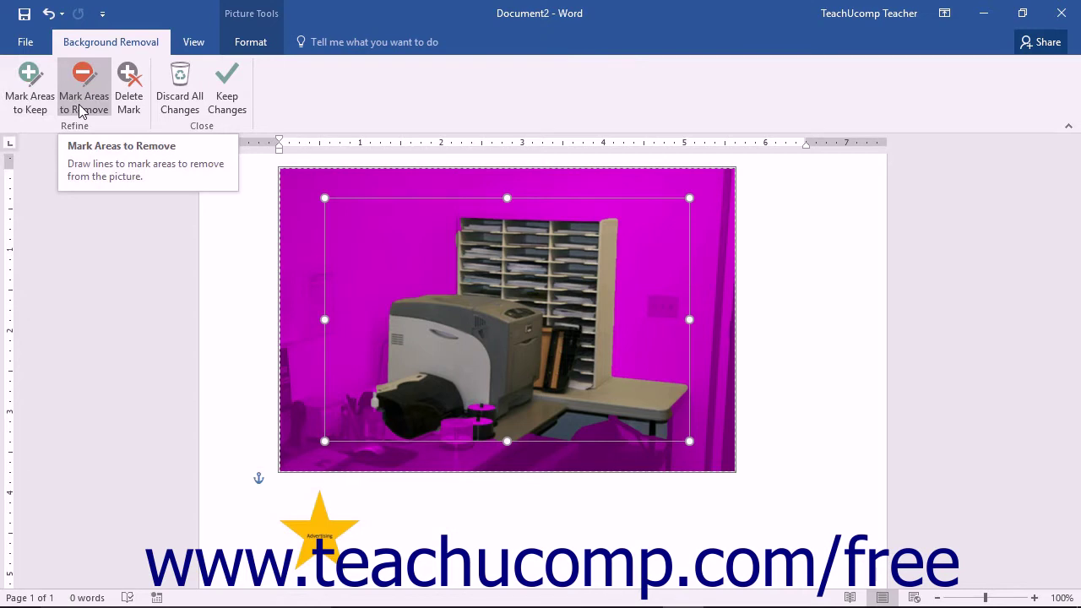
left_click(30, 103)
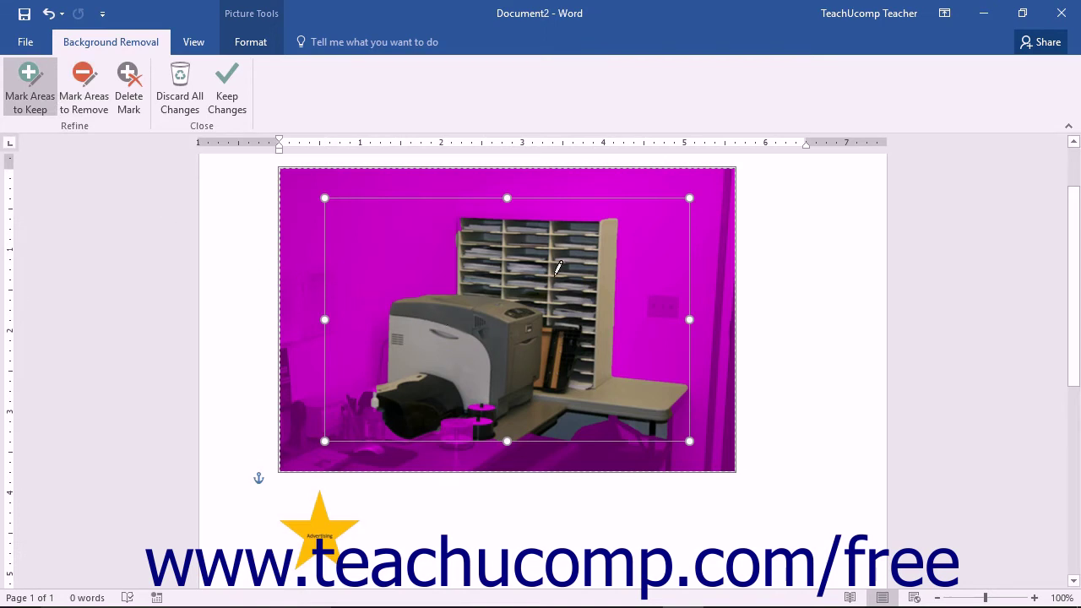
left_click_drag(506, 298, 418, 369)
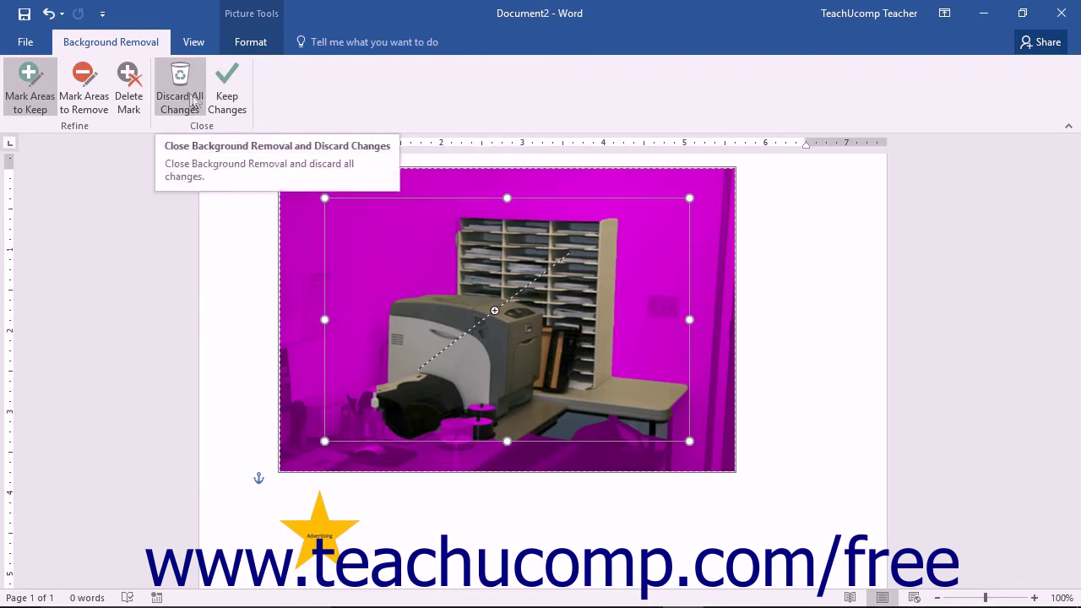
left_click(217, 96)
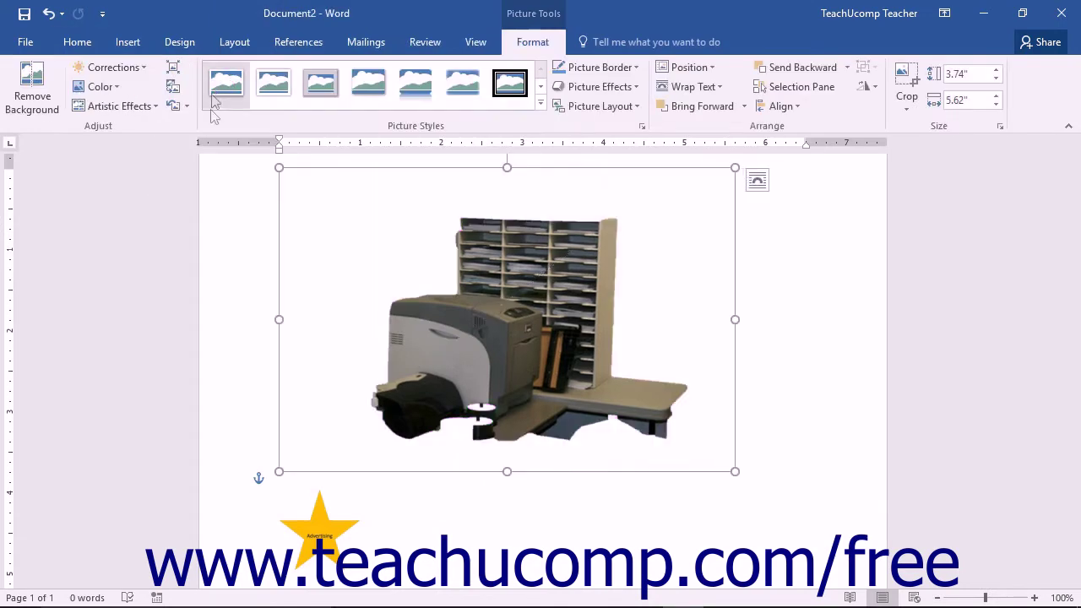
left_click(47, 13)
left_click(197, 84)
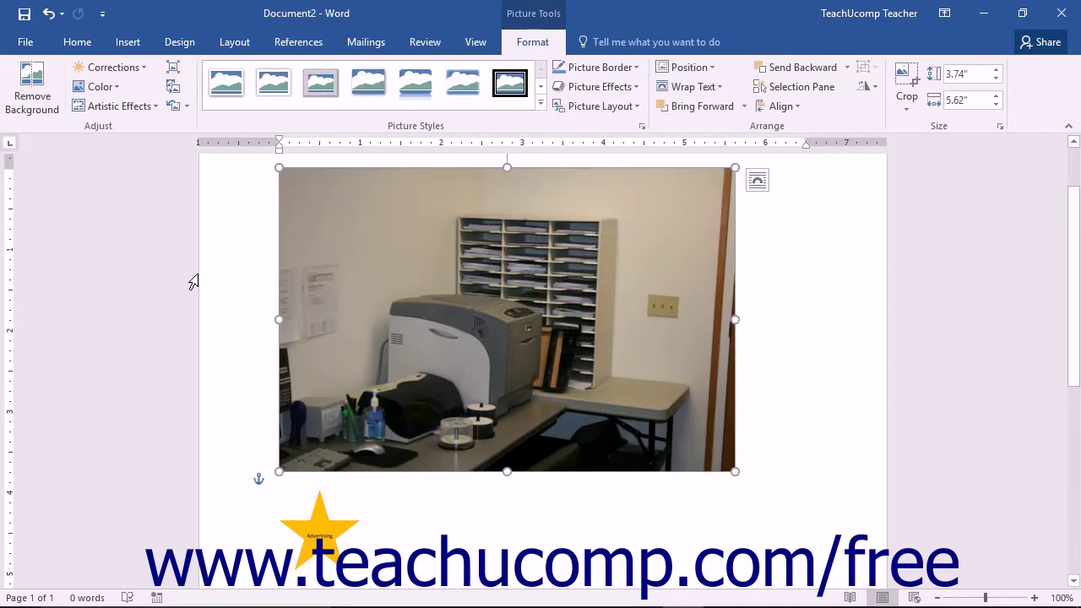
Review the sharpness, brightness and contrast presets and the detailed correction settings for the photo.
left_click(144, 61)
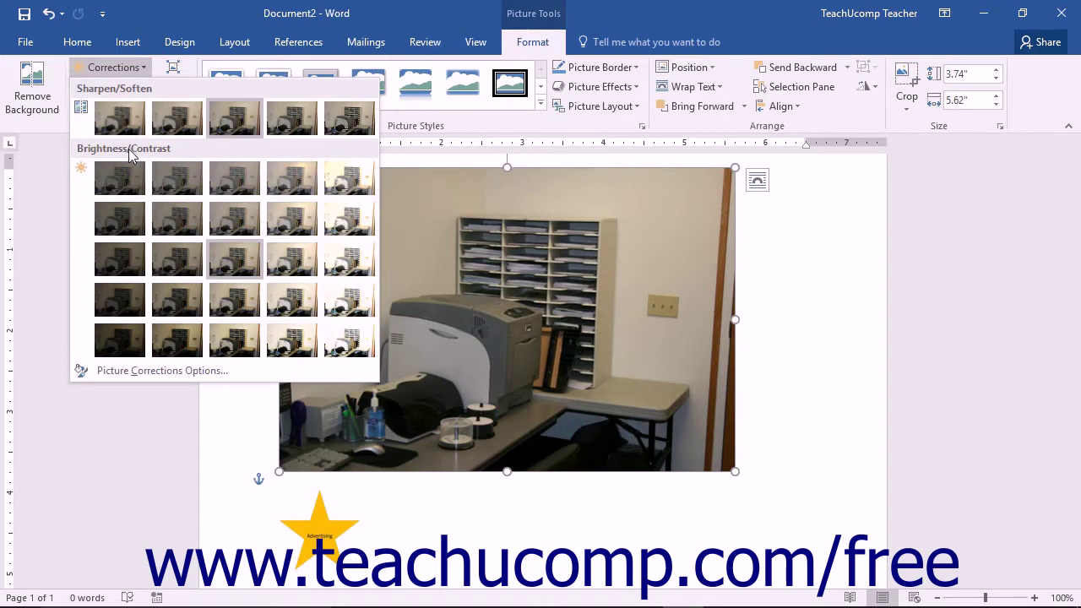
left_click(158, 370)
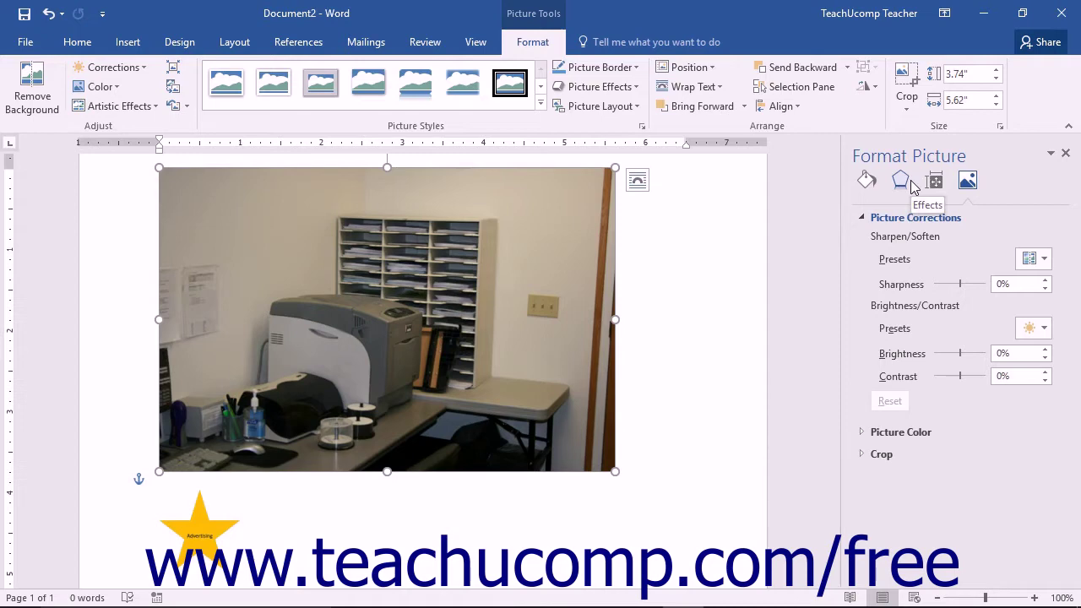
left_click(1064, 153)
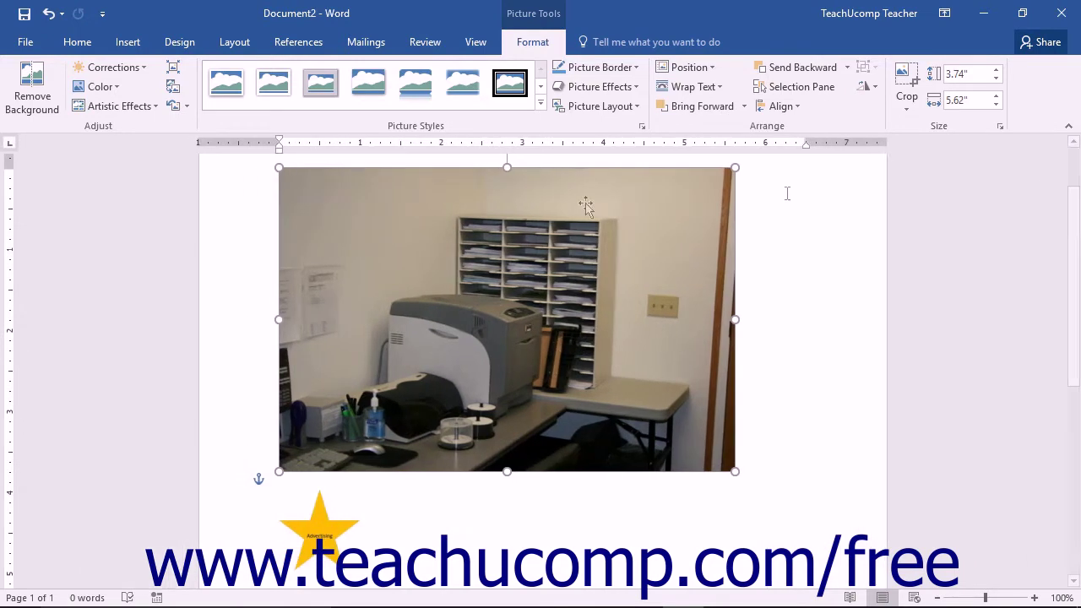
Preview recolor variations, try making the photo's wall color transparent, and undo the transparency.
left_click(116, 88)
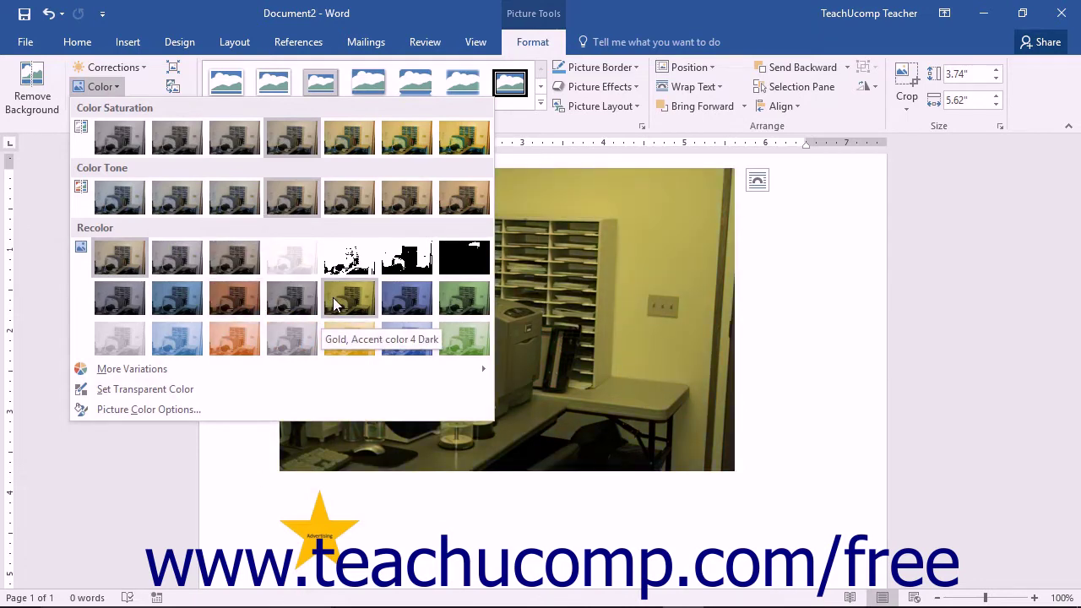
mouse_move(302, 366)
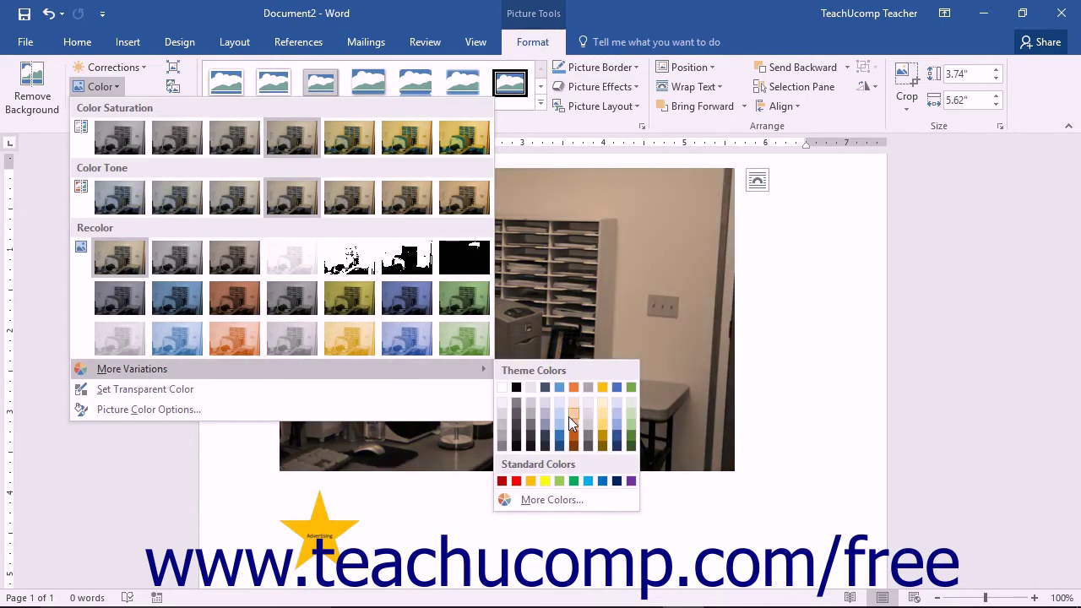
left_click(238, 388)
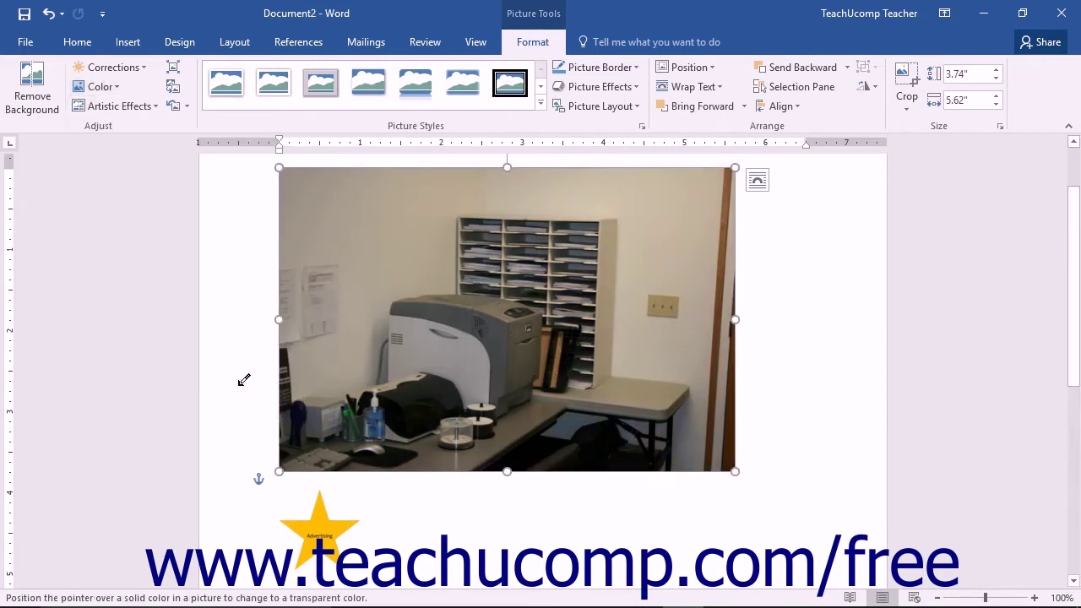
left_click(310, 249)
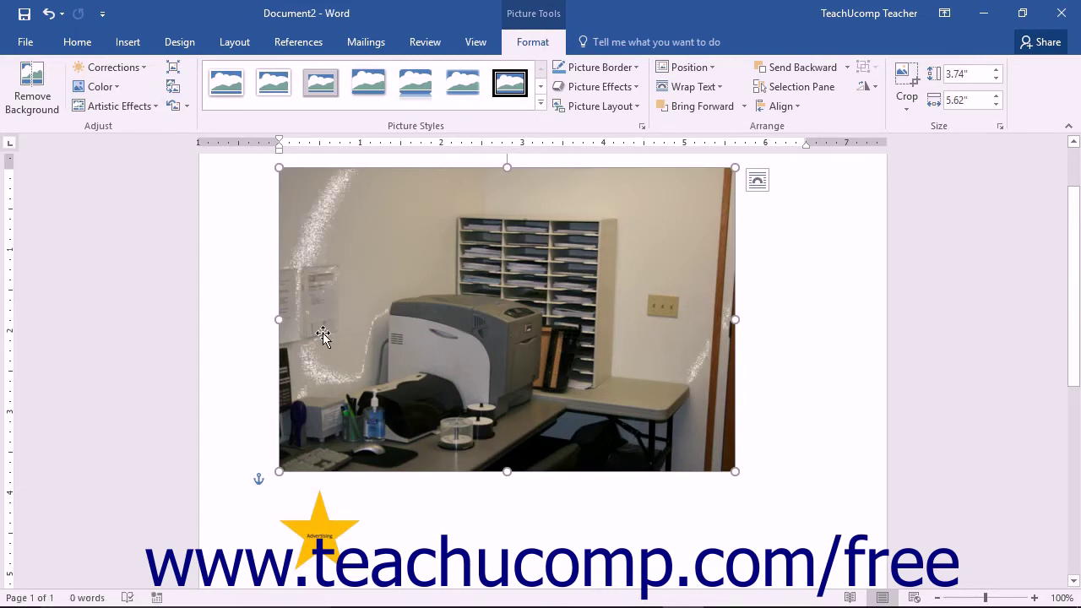
left_click(48, 14)
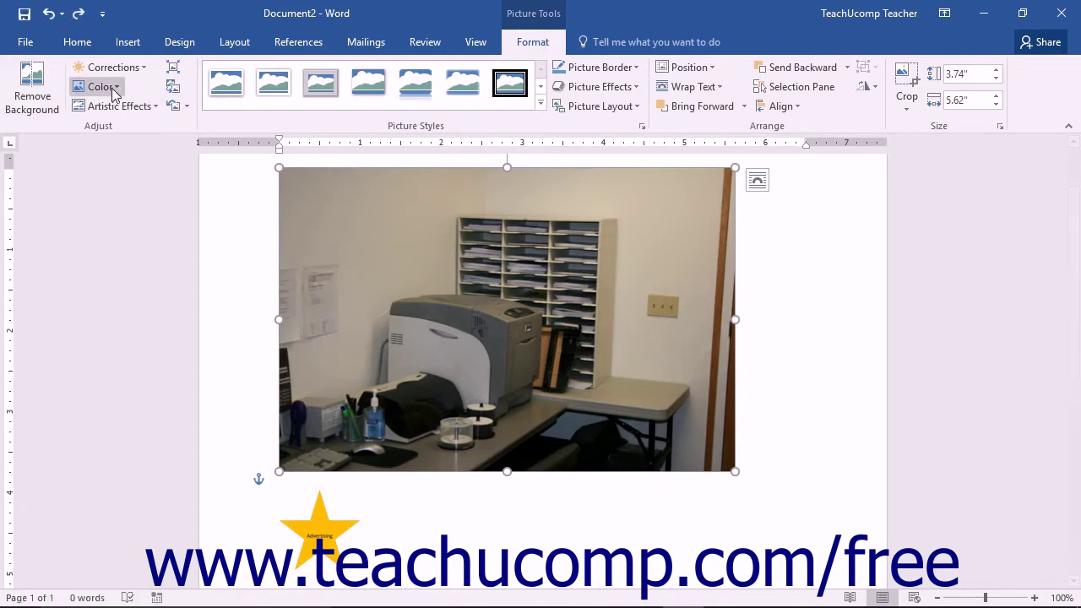
Review the photo's detailed picture color settings, including saturation, temperature and recolor.
left_click(106, 87)
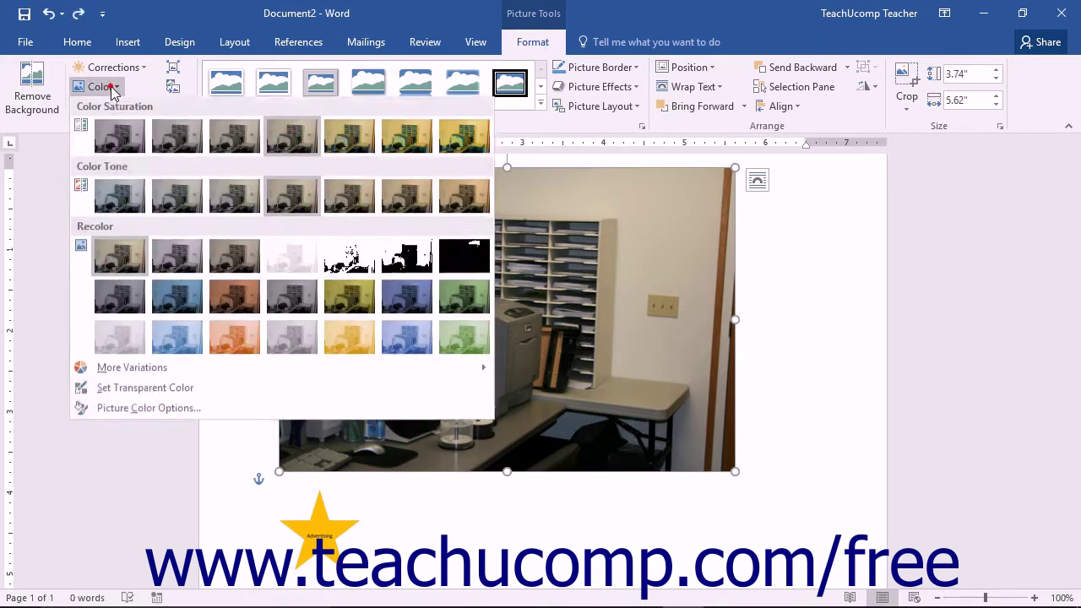
left_click(179, 409)
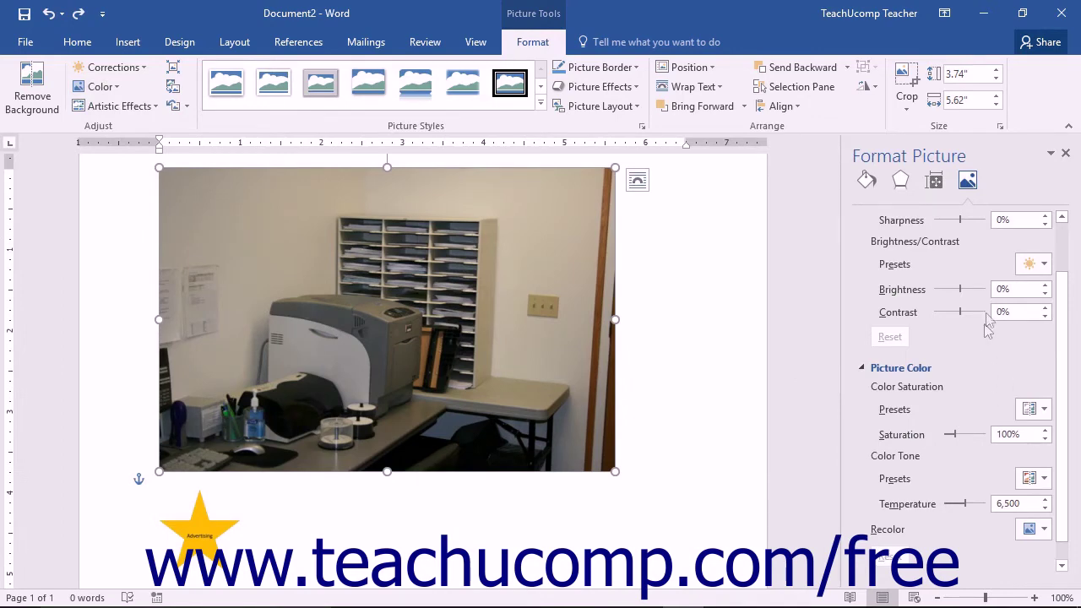
left_click(1065, 153)
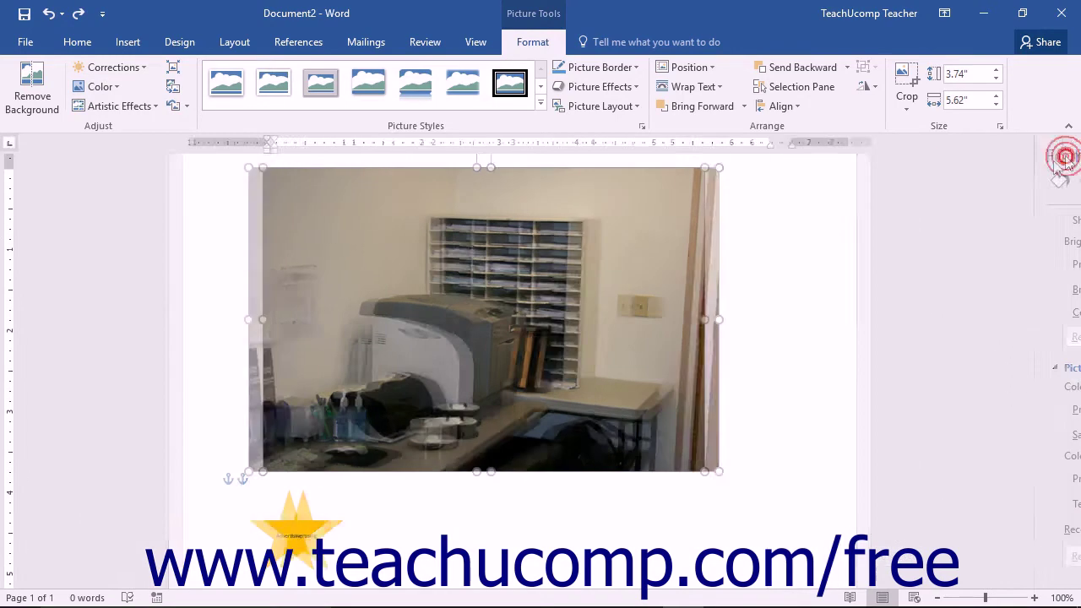
Try compressing only this photo at Print (220 ppi) resolution with its cropped areas deleted, and undo the compression.
left_click(172, 67)
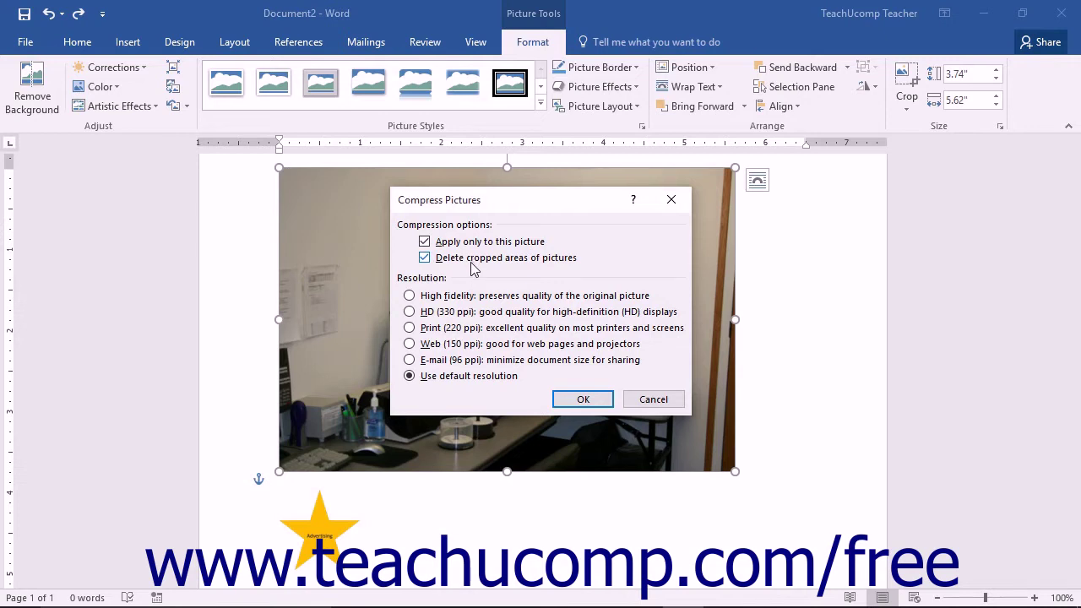
left_click(409, 327)
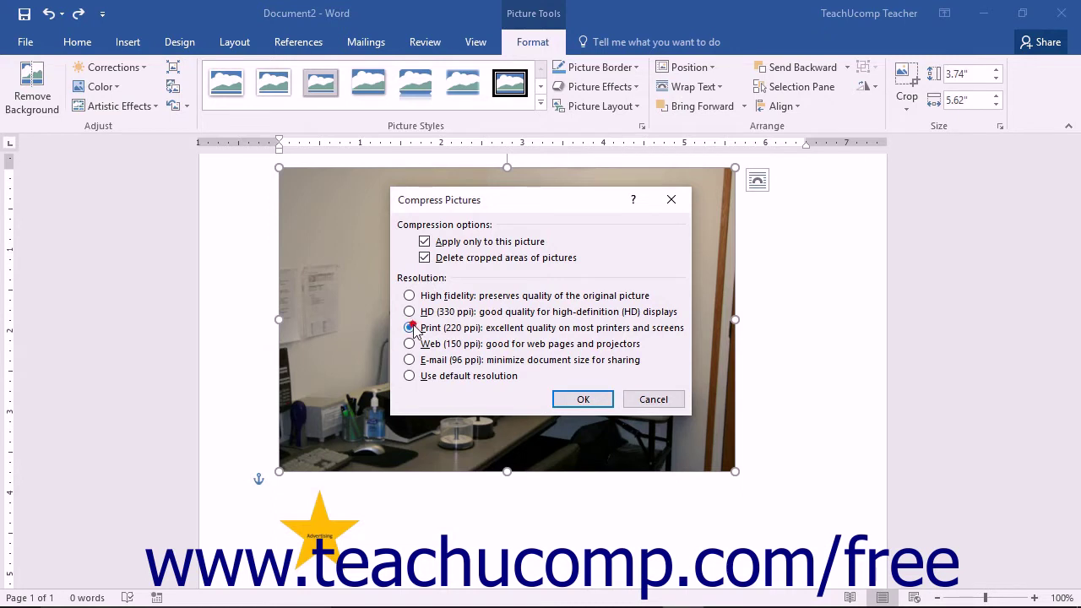
left_click(581, 399)
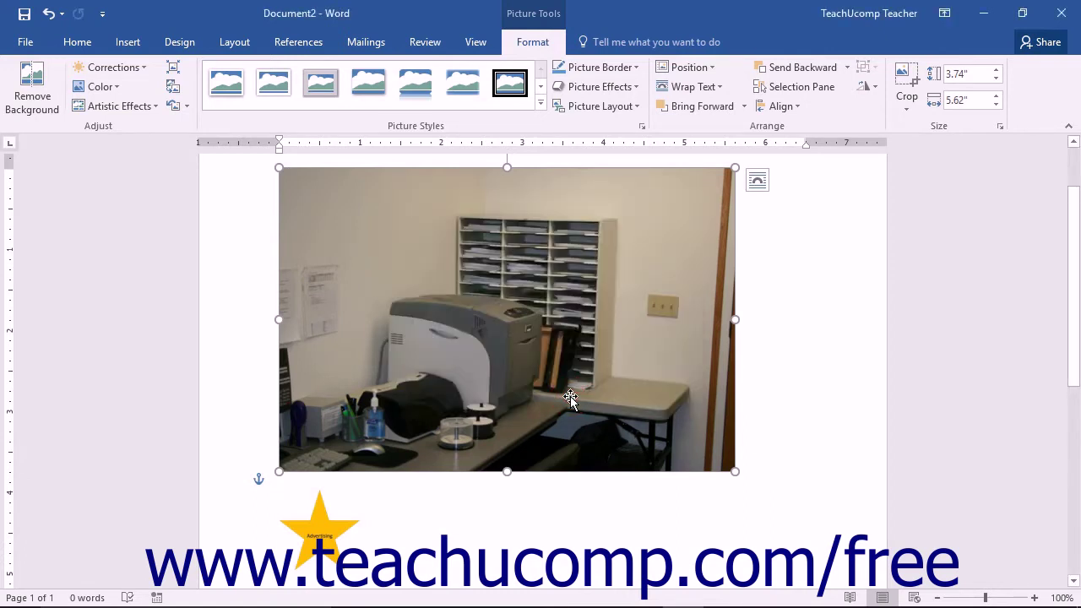
left_click(49, 14)
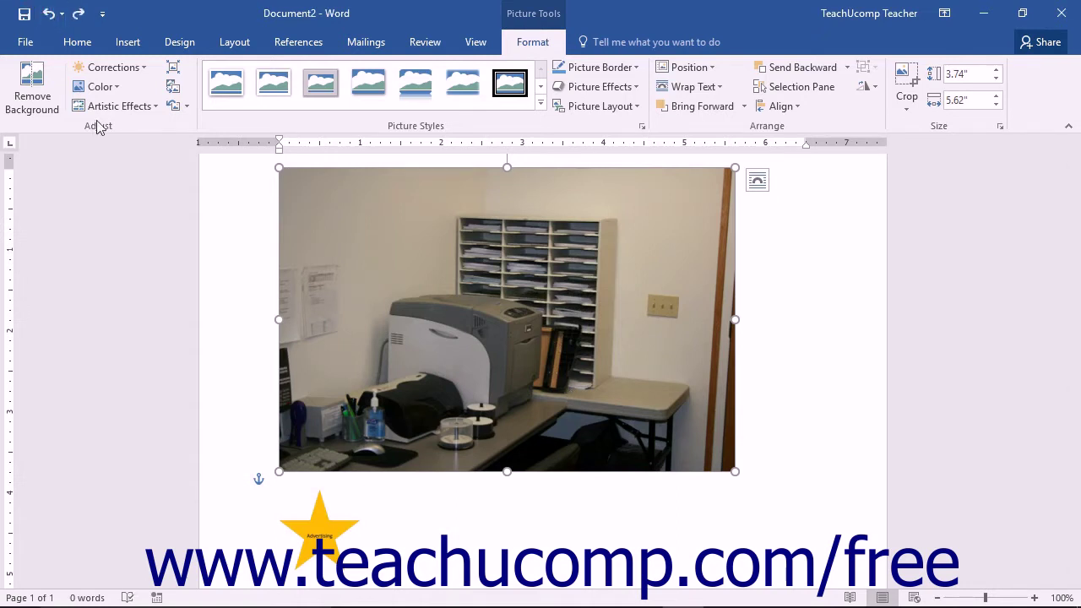
Try replacing the photo with the Christmas 2012 image file from the Pictures folder, and undo the replacement.
left_click(169, 94)
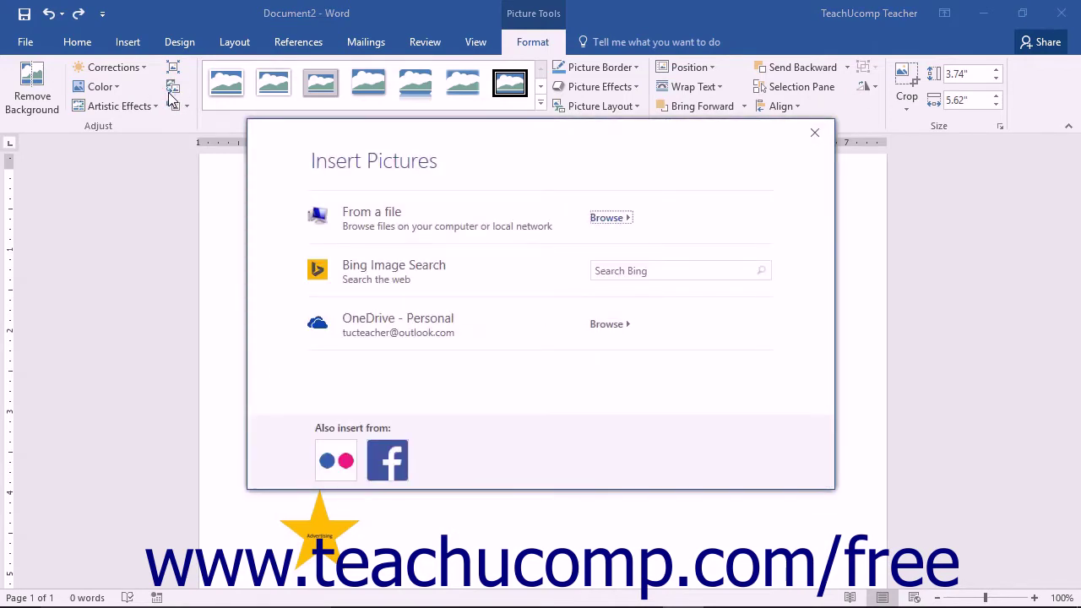
left_click(605, 218)
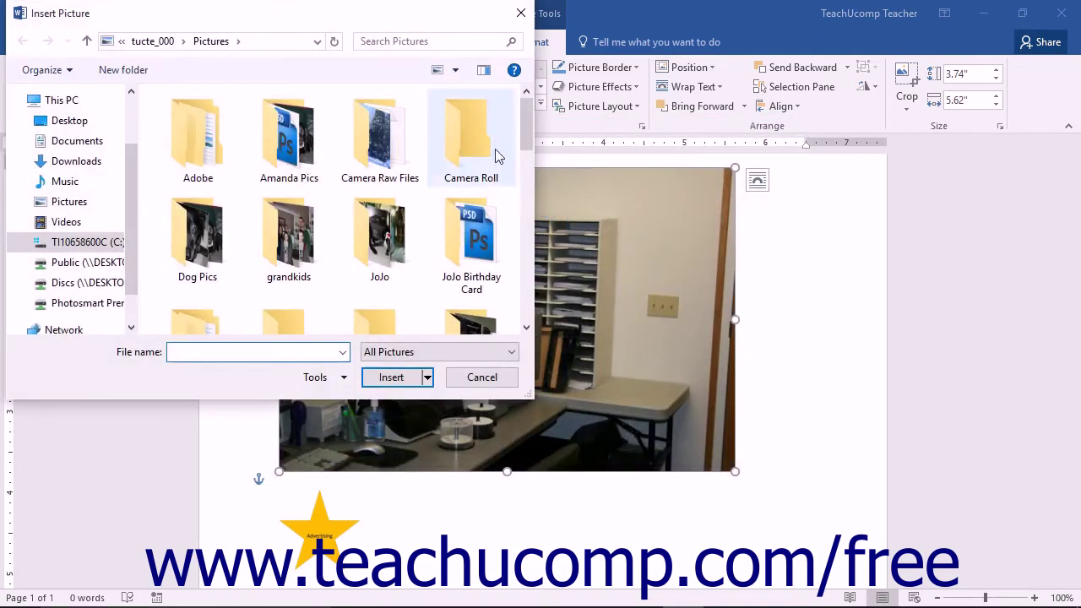
left_click_drag(520, 117, 522, 188)
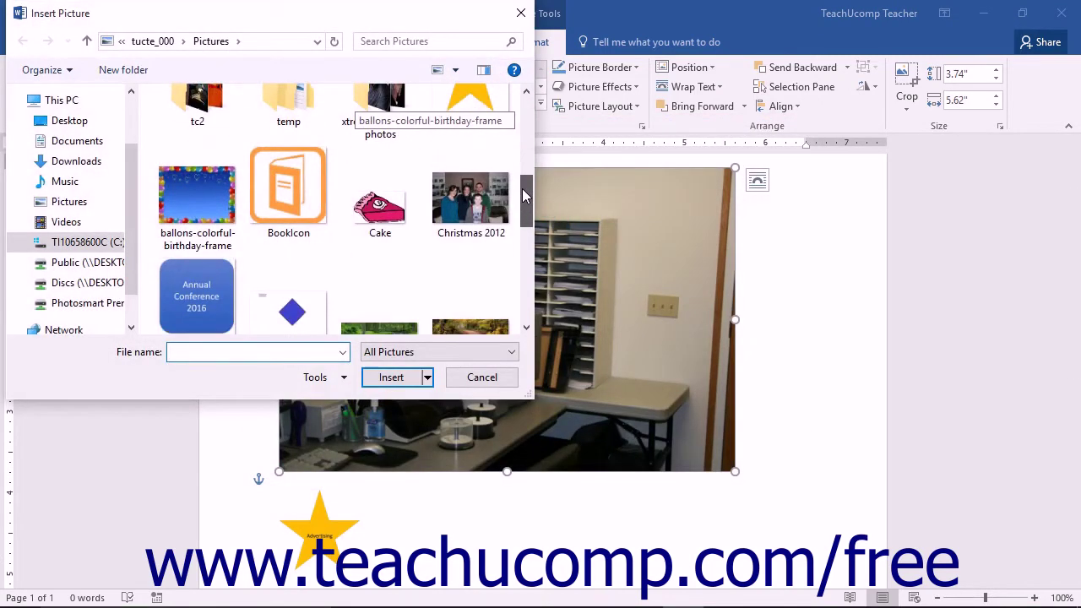
left_click(486, 204)
left_click(390, 377)
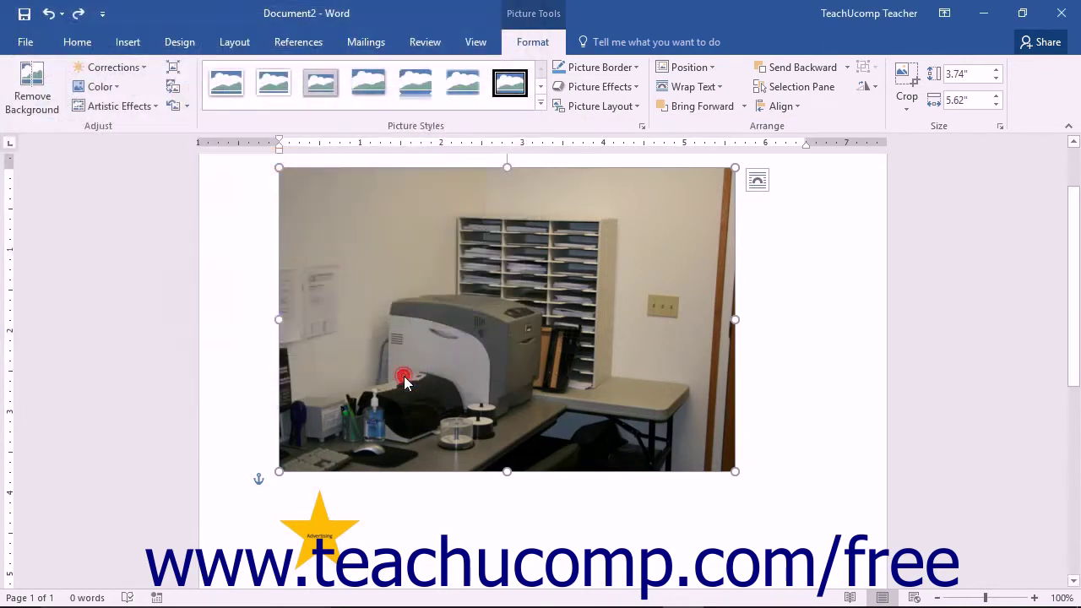
left_click(48, 14)
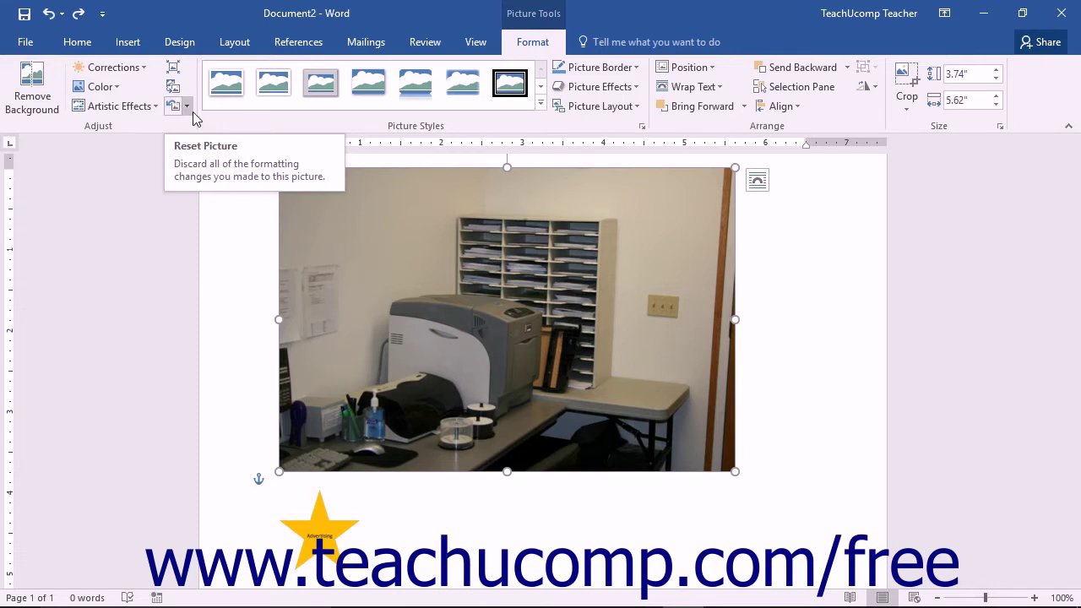
Try resetting both the formatting and size of the photo, and undo the reset.
left_click(190, 107)
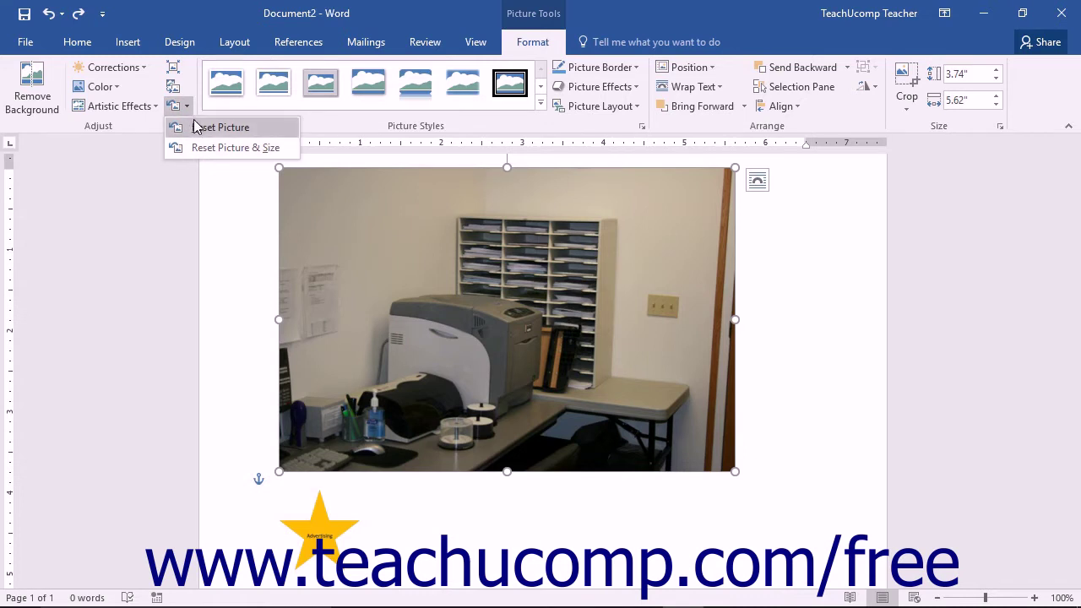
left_click(235, 150)
left_click(49, 16)
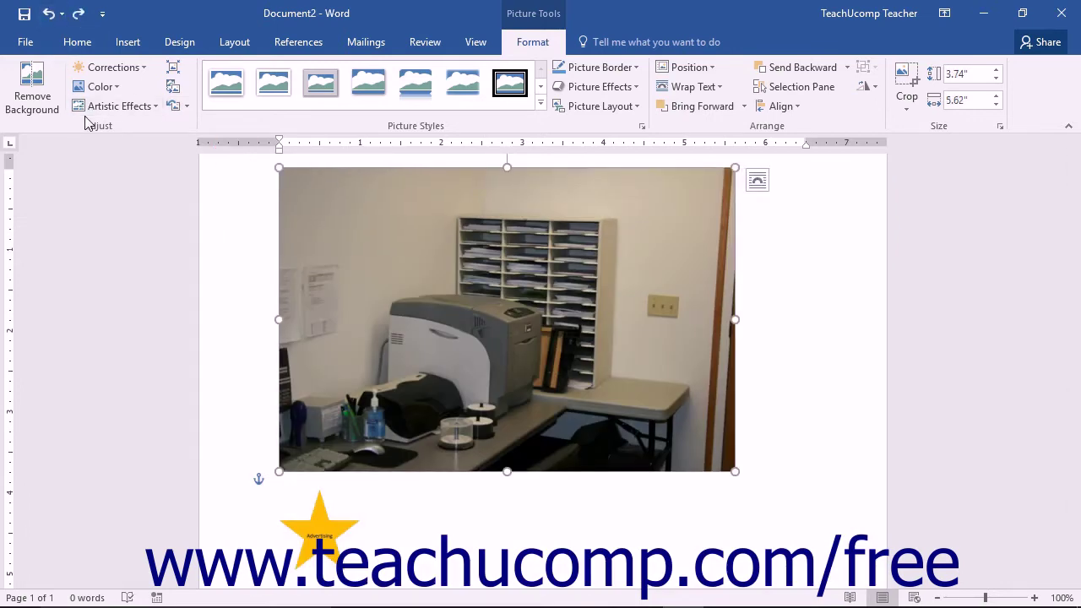
Try the rounded-rectangle picture style with a reflection, and replace it with the tilted white-framed style.
left_click(404, 98)
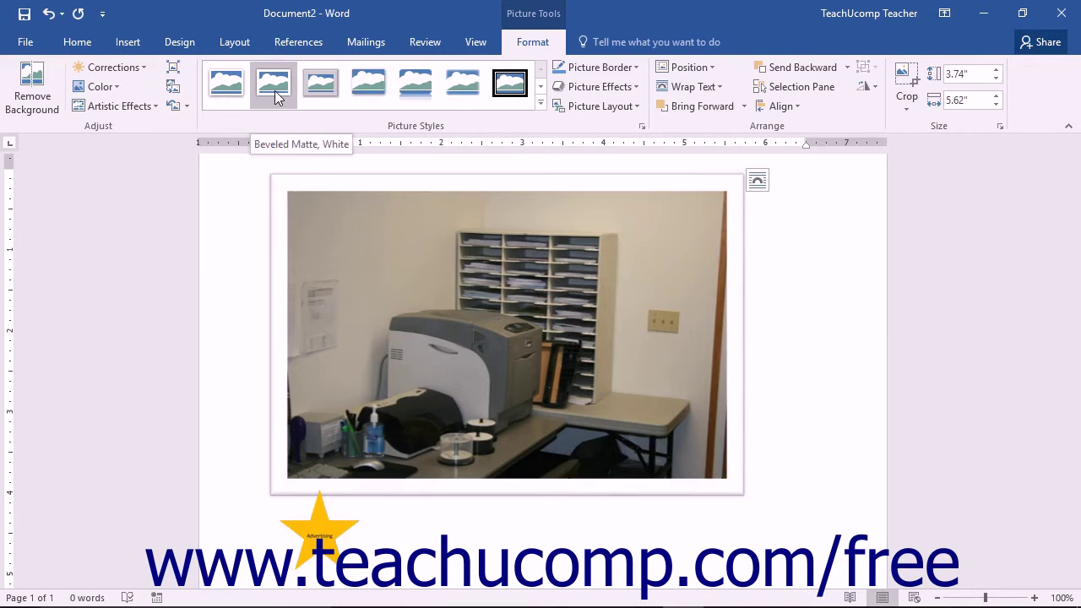
left_click(540, 87)
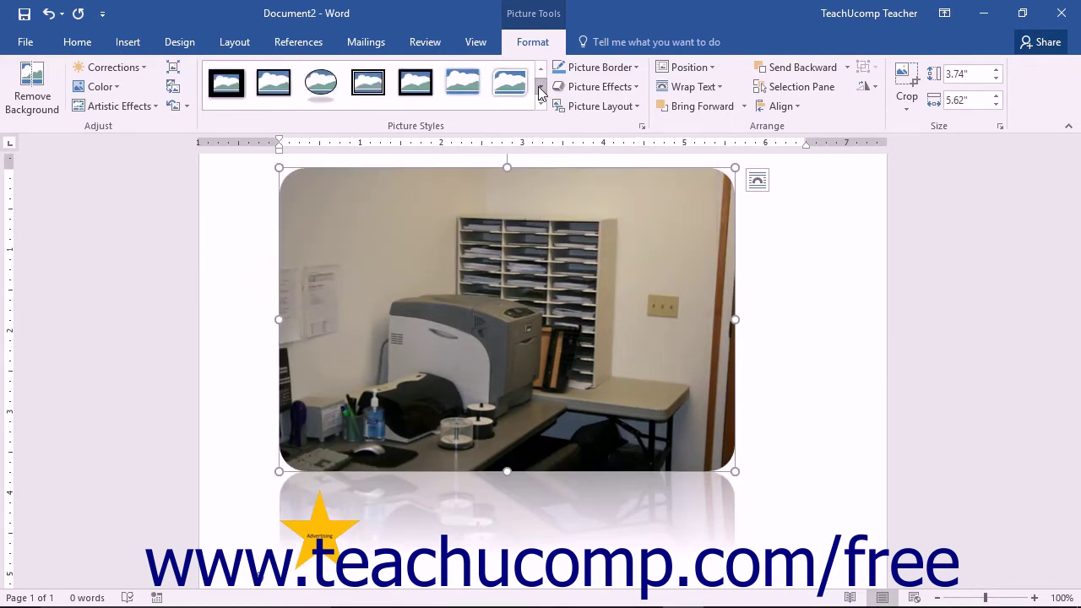
left_click(541, 87)
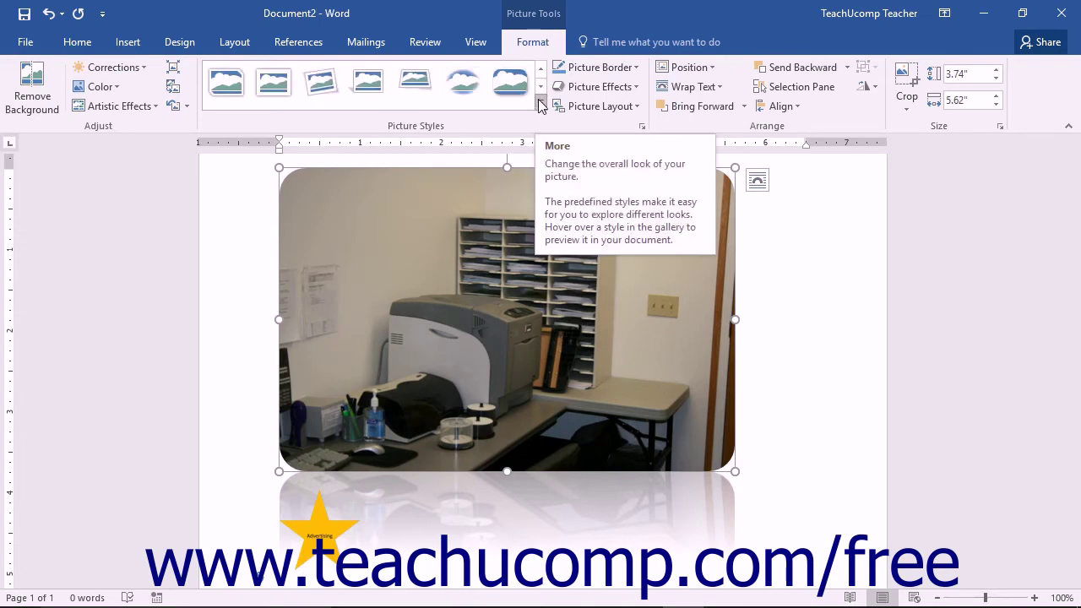
left_click(540, 103)
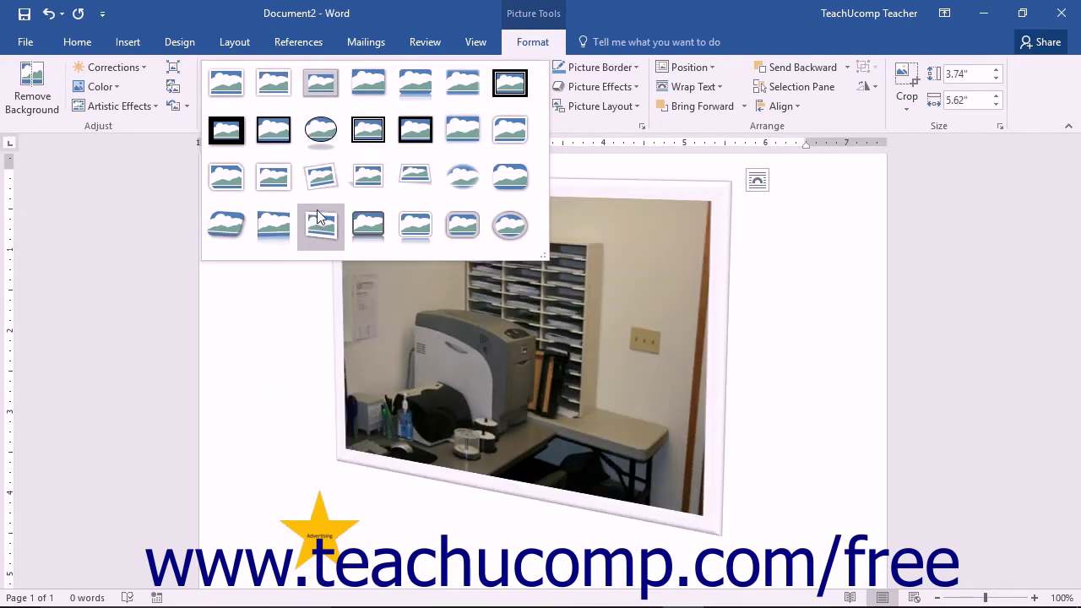
left_click(327, 174)
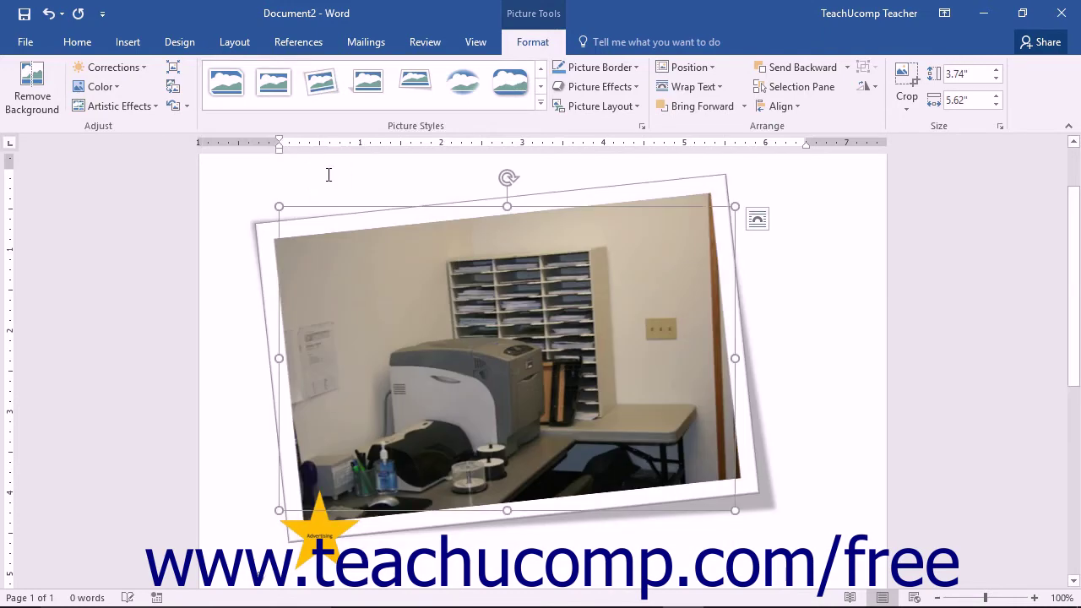
Give the photo a light gold border from the theme colors and set the border weight to 6 pt.
left_click(633, 67)
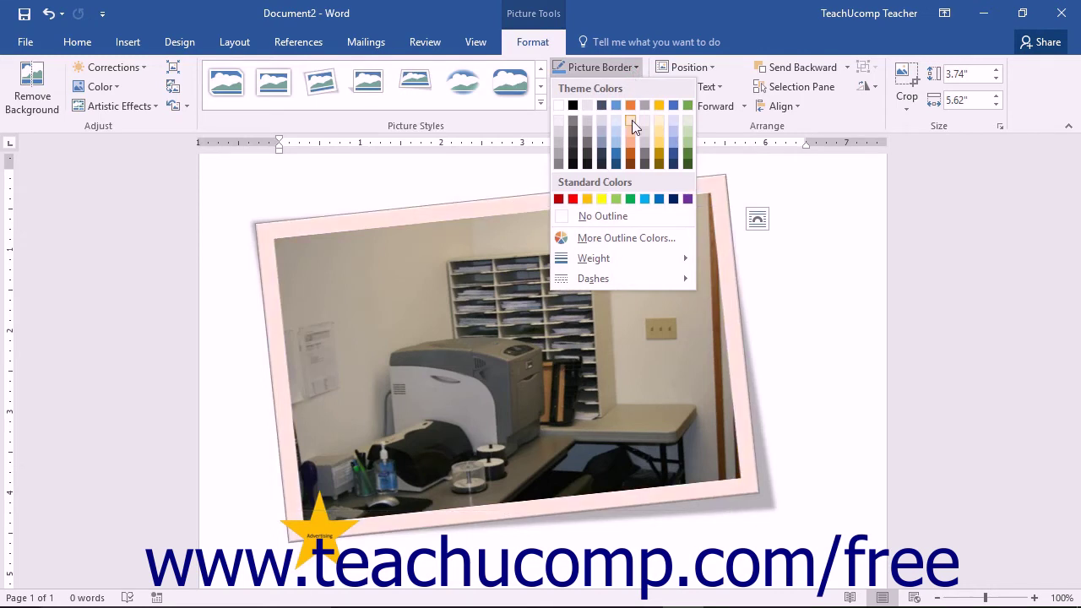
left_click(662, 144)
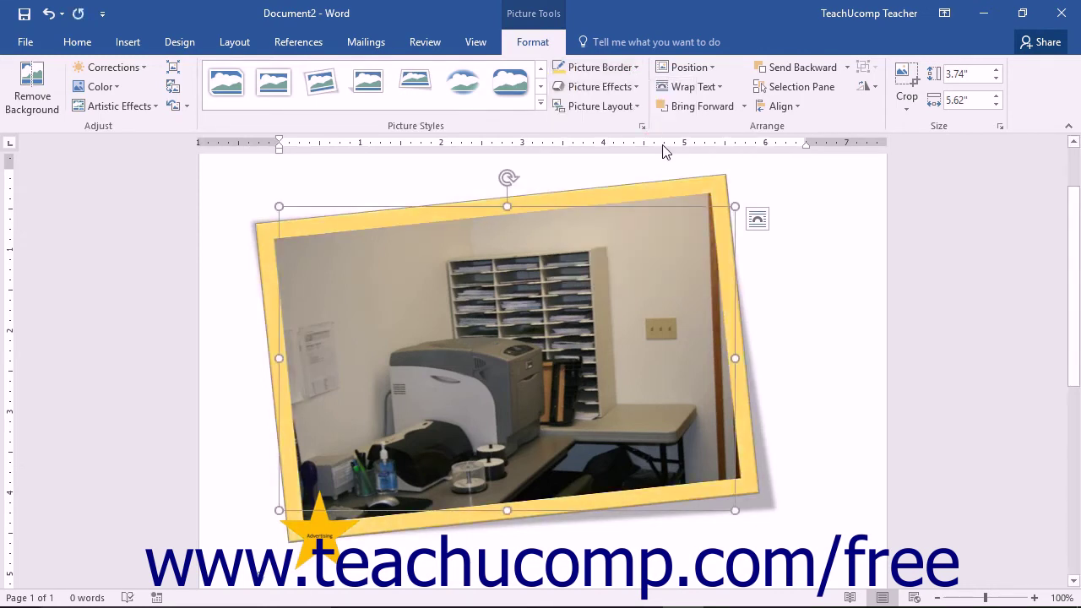
left_click(626, 68)
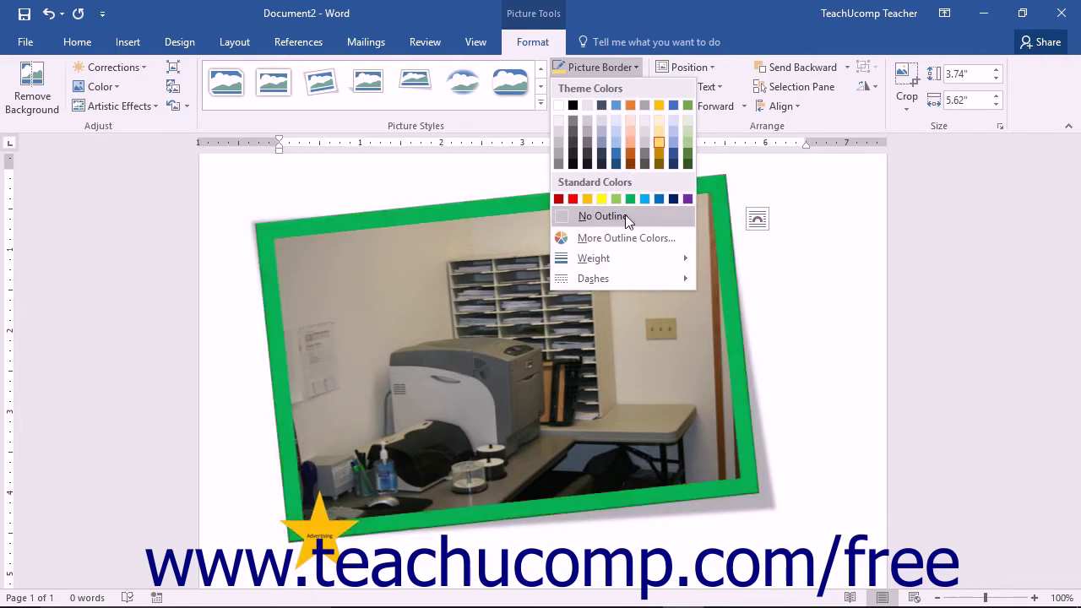
mouse_move(625, 257)
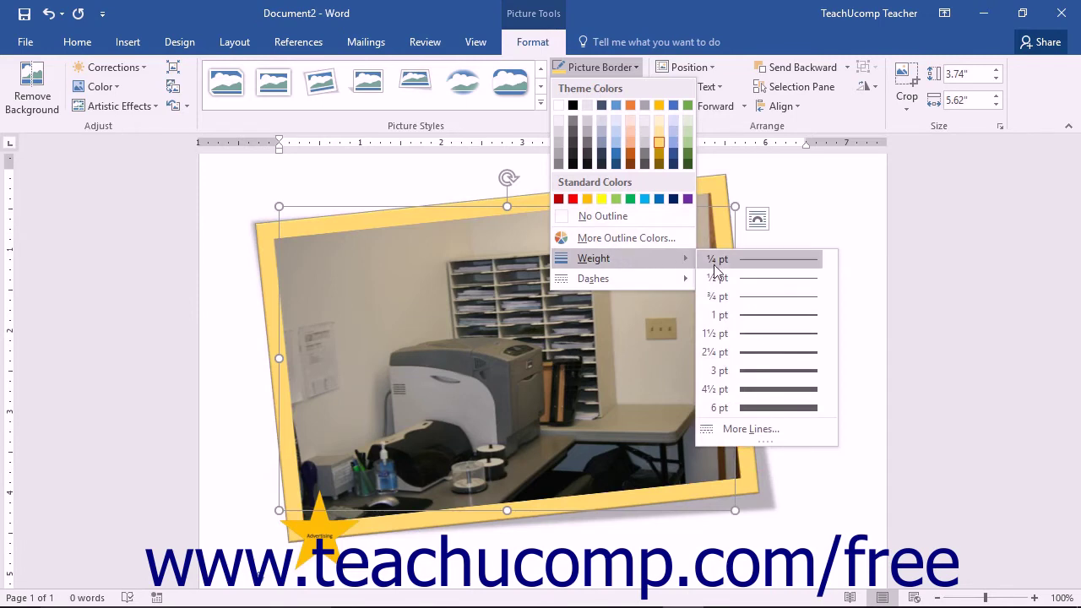
left_click(757, 409)
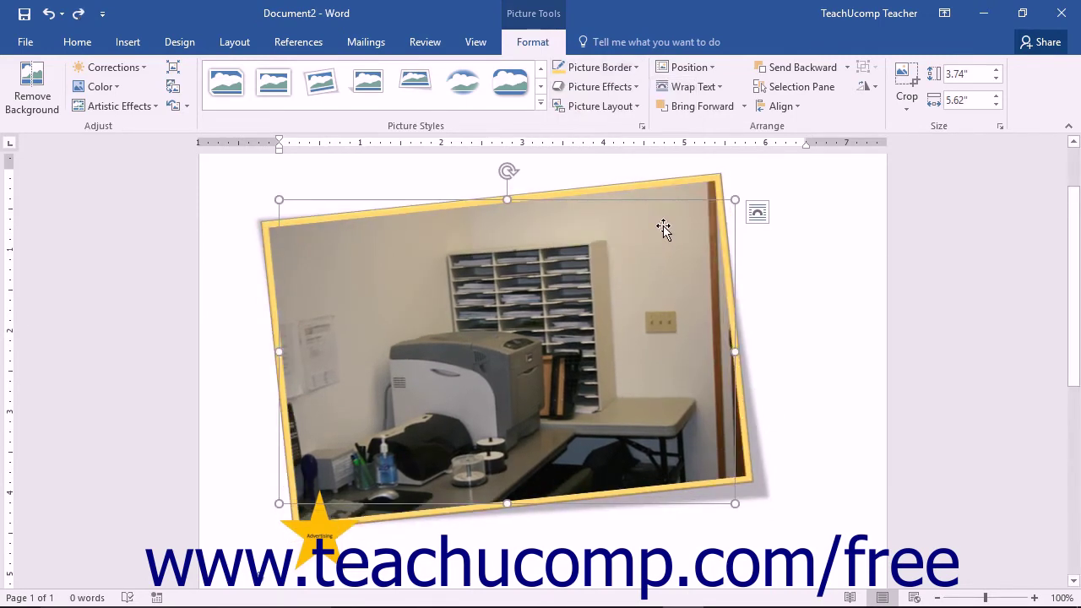
Examine the dash styles available for the photo's border without changing the line type.
left_click(601, 68)
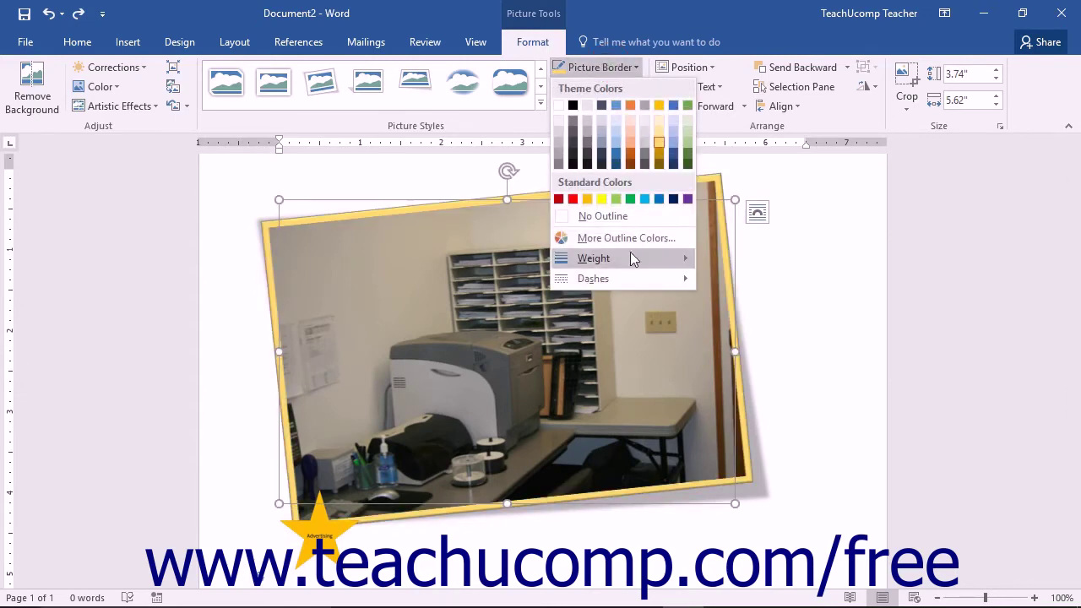
mouse_move(632, 279)
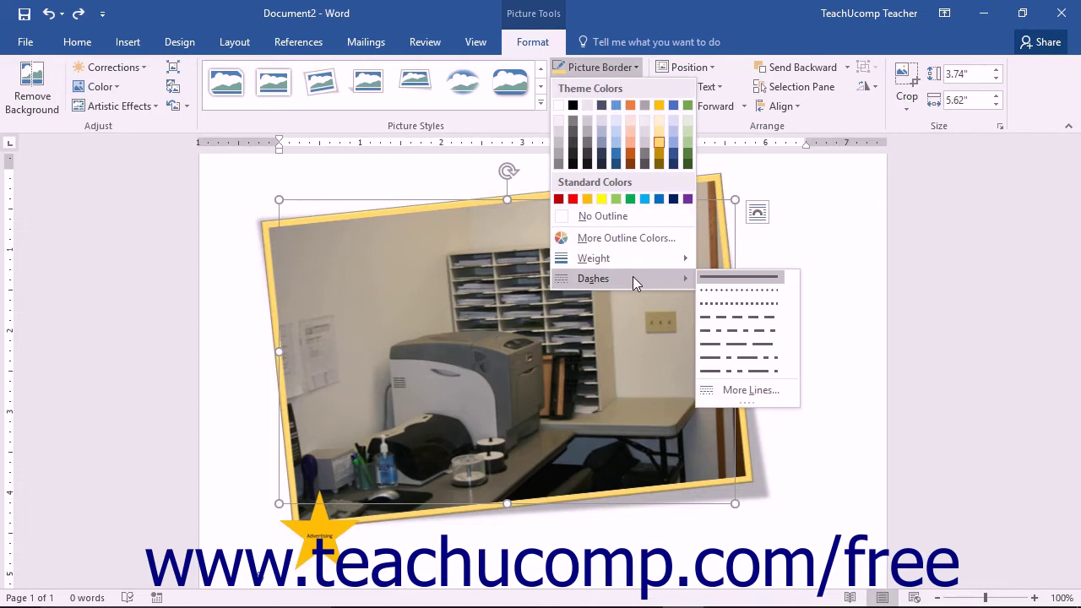
left_click(631, 68)
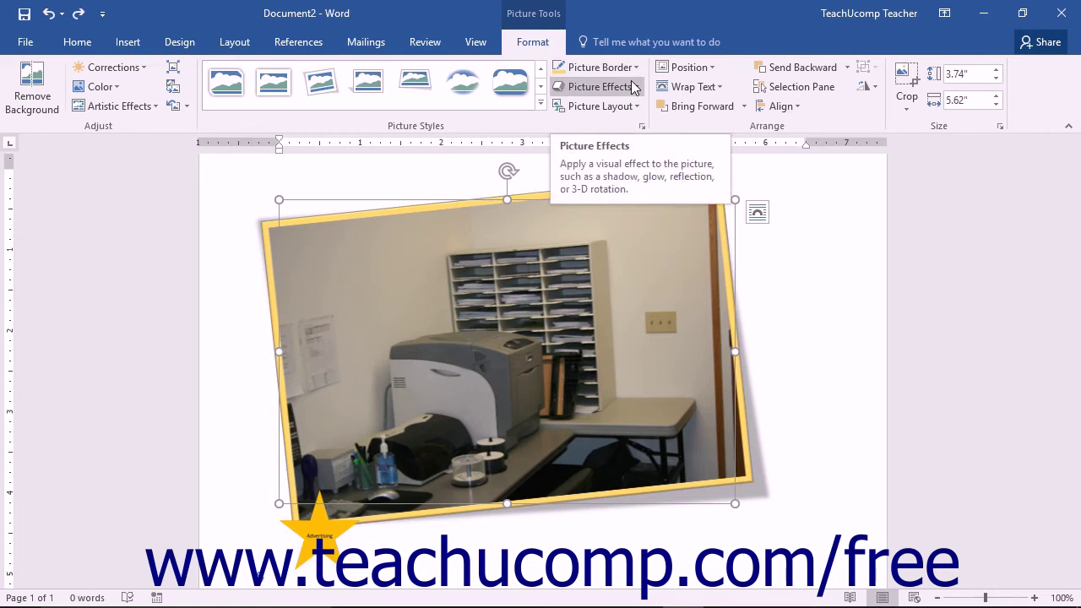
Apply the Tight Reflection, 4 pt offset effect to the photo.
left_click(633, 88)
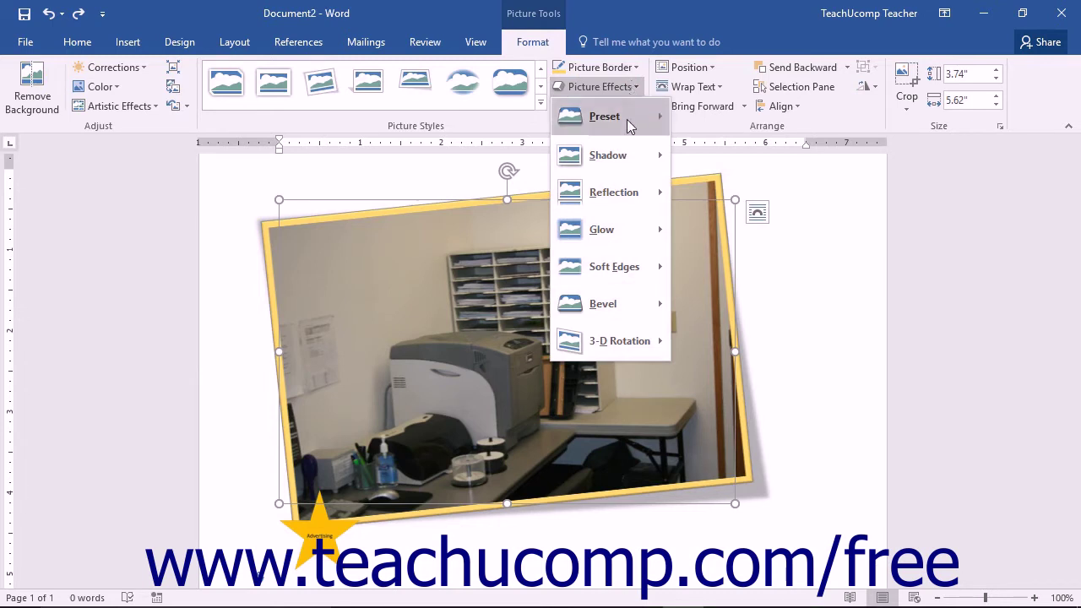
mouse_move(625, 154)
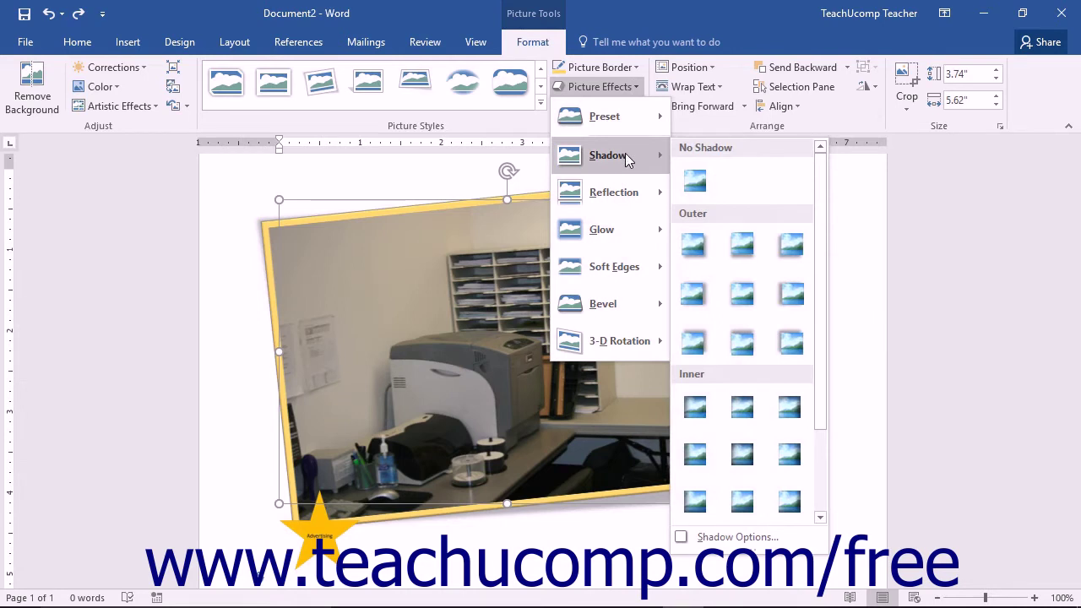
mouse_move(626, 189)
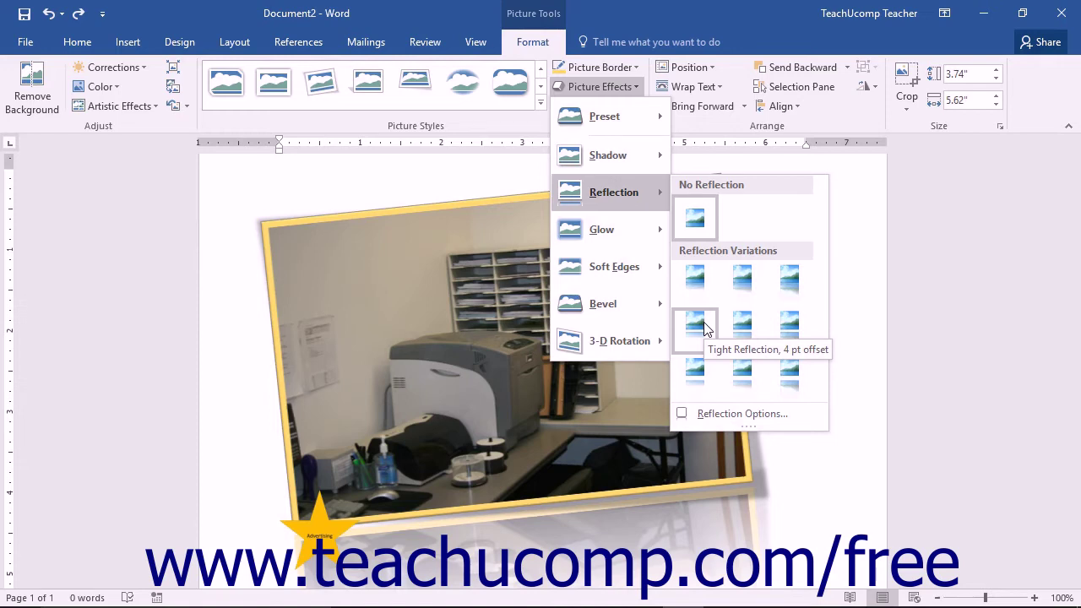
left_click(703, 323)
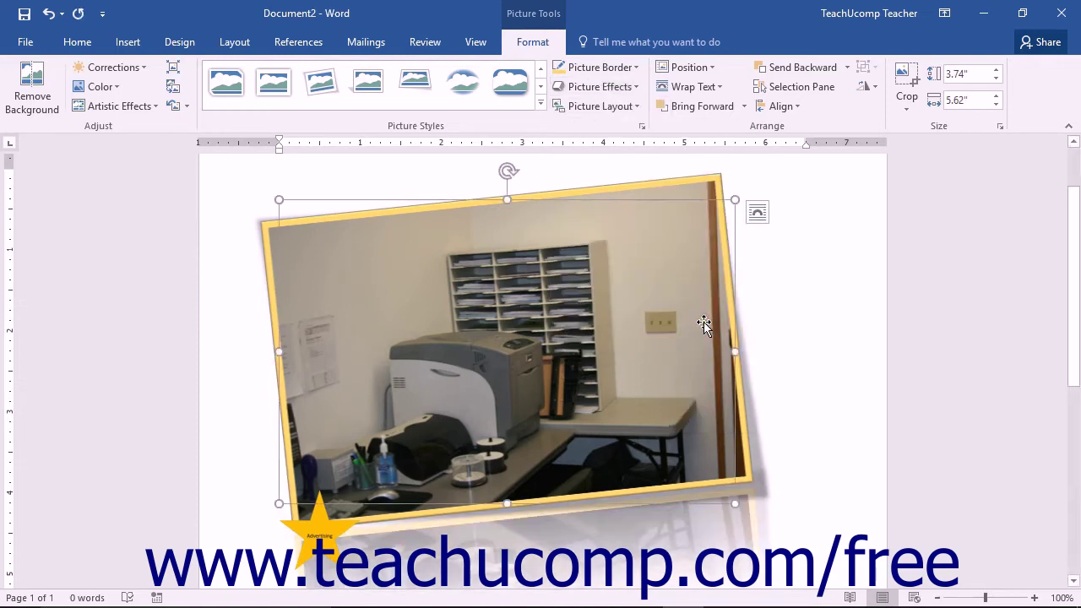
Examine the picture layouts available for converting the photo into a diagram.
left_click(638, 106)
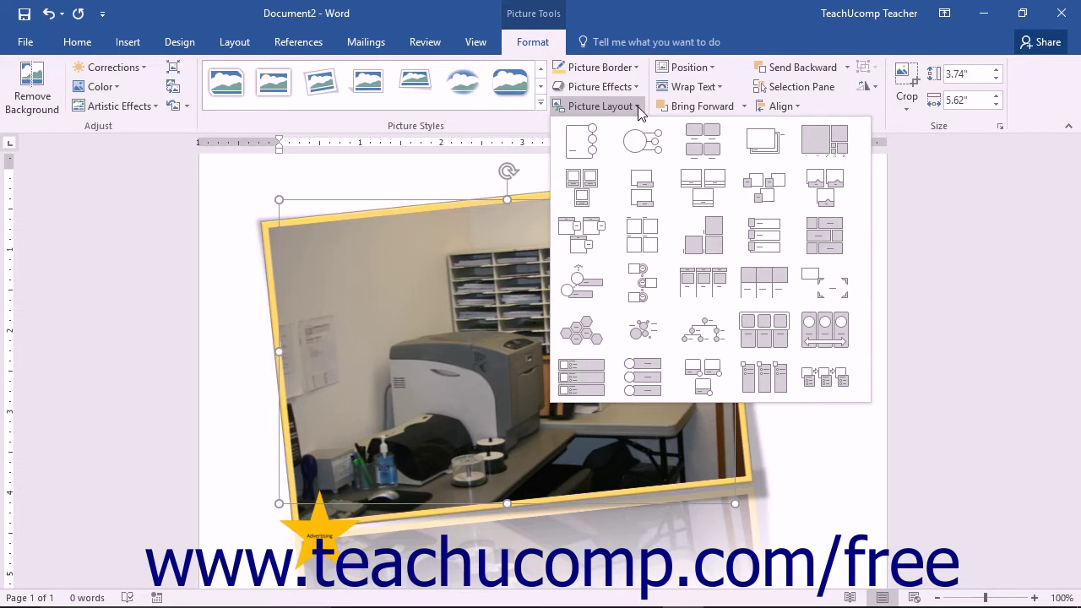
left_click(697, 255)
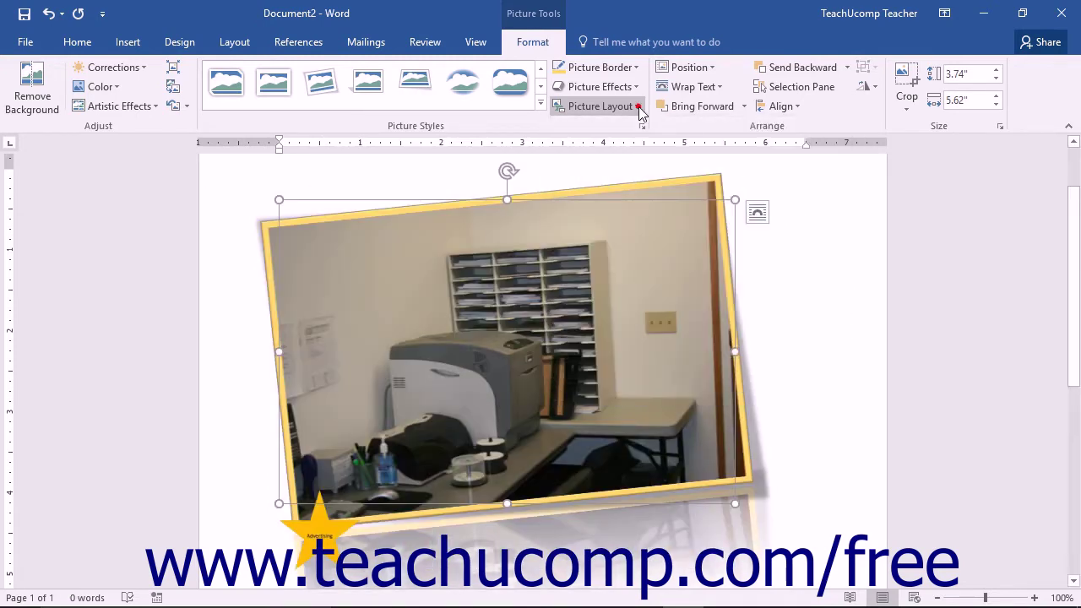
left_click(759, 135)
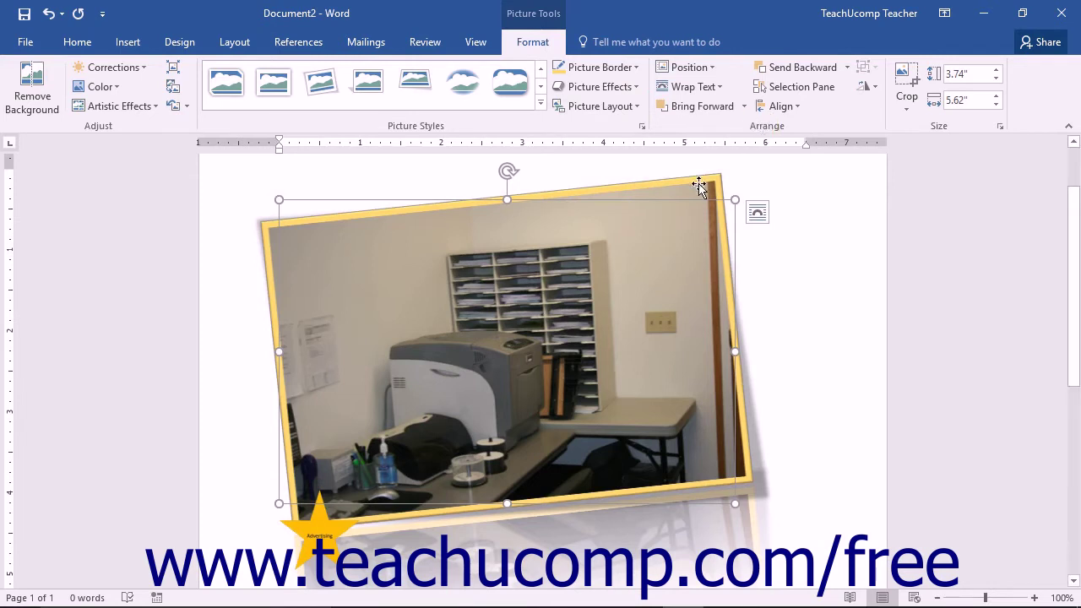
Examine the page position and text-wrapping options available for the photo.
left_click(700, 78)
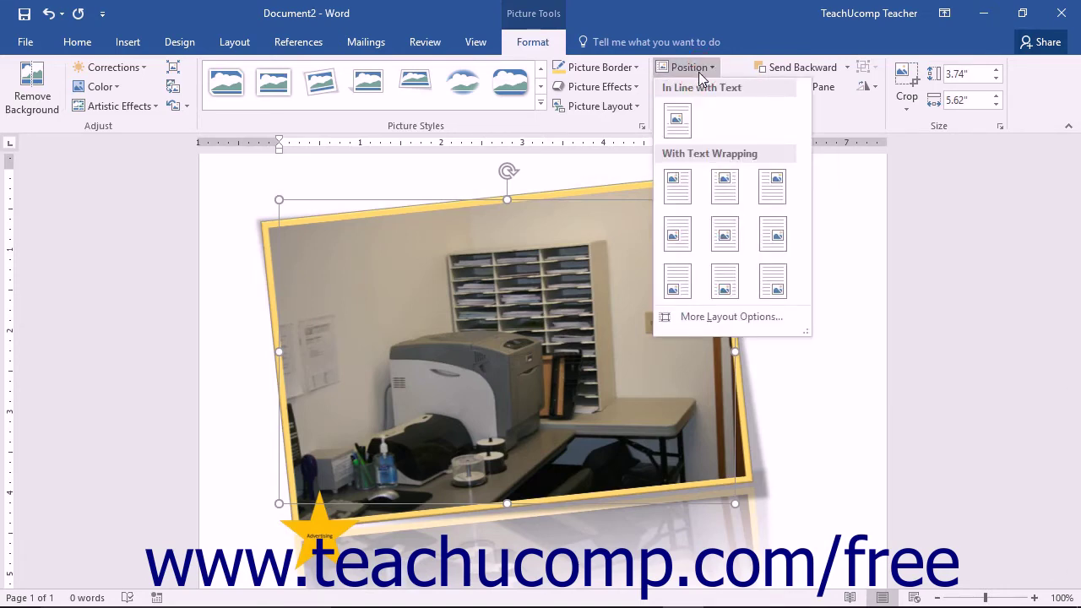
left_click(700, 72)
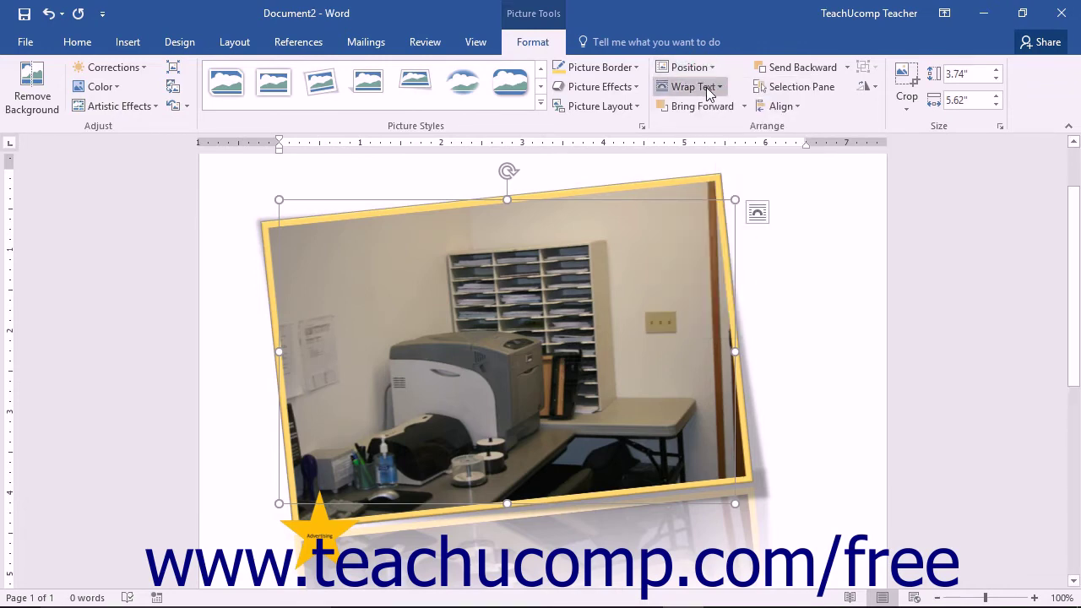
left_click(706, 87)
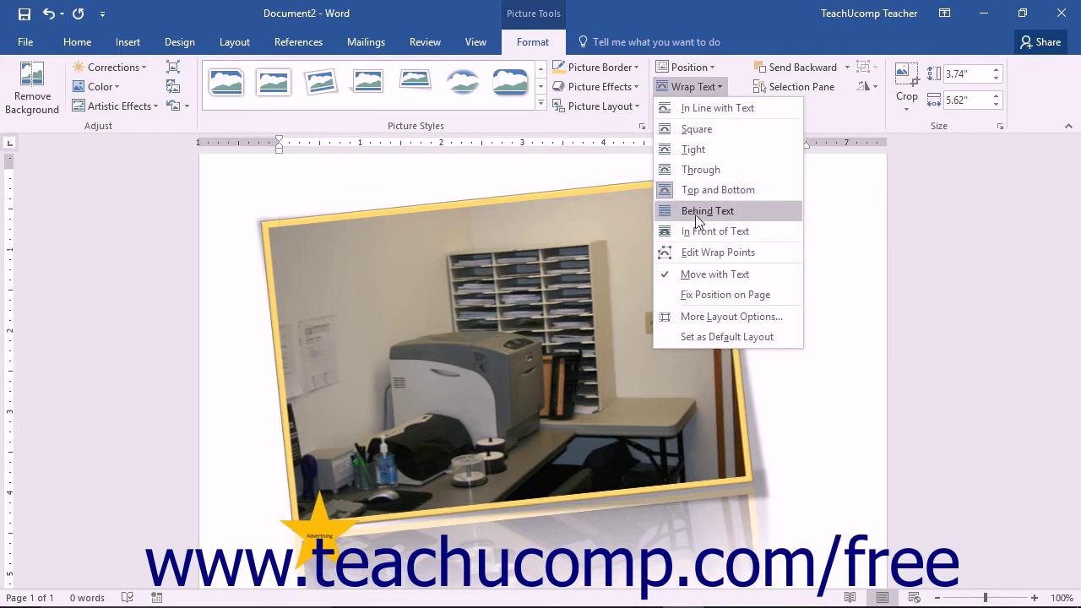
left_click(702, 87)
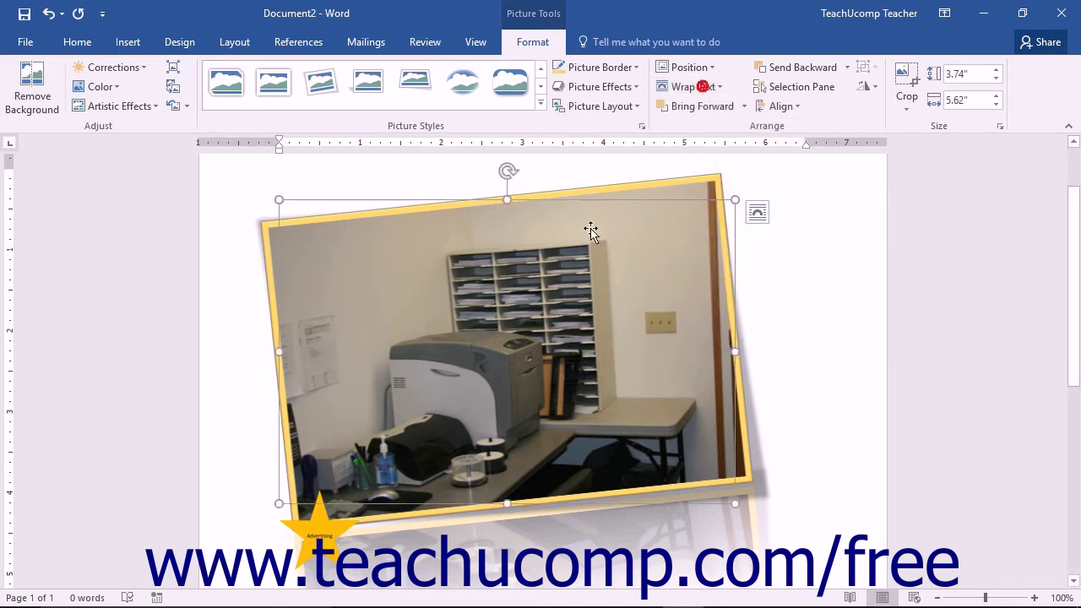
Select the yellow Advertising star and examine the options for sending it backward.
left_click(312, 537)
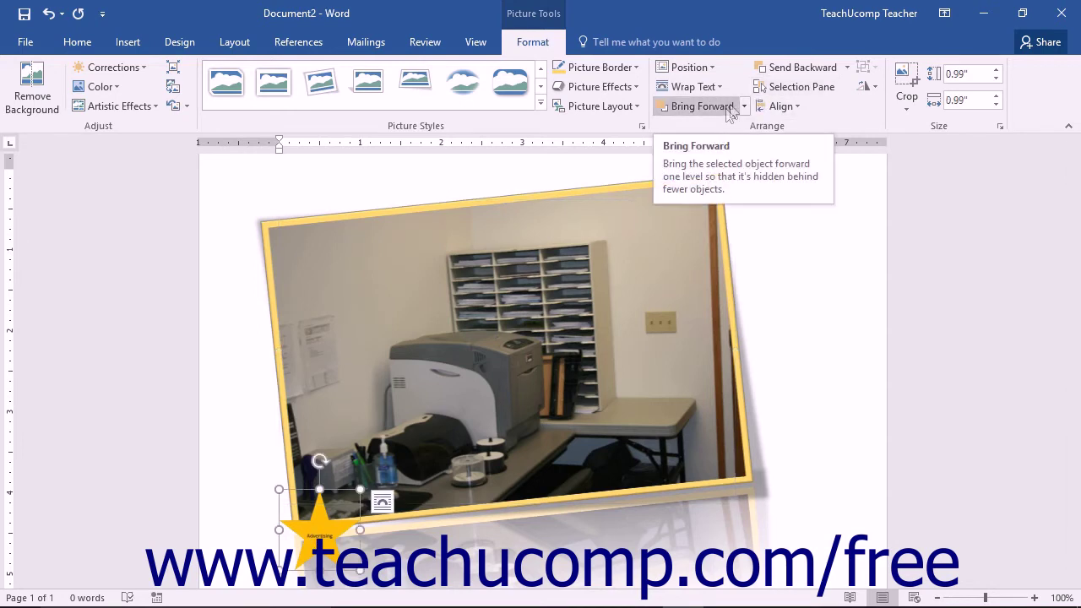
left_click(847, 68)
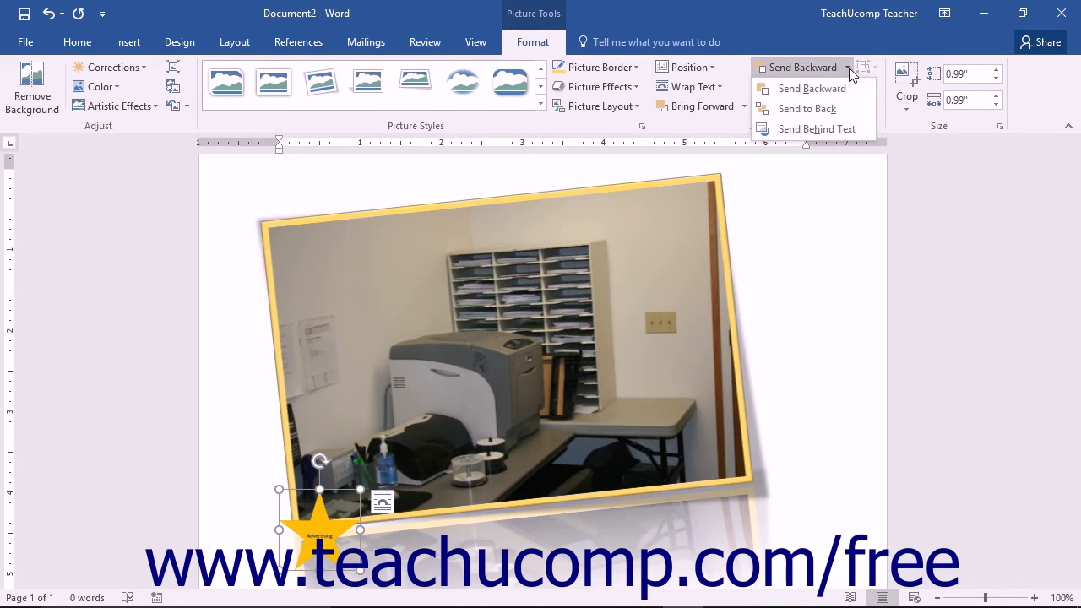
left_click(849, 68)
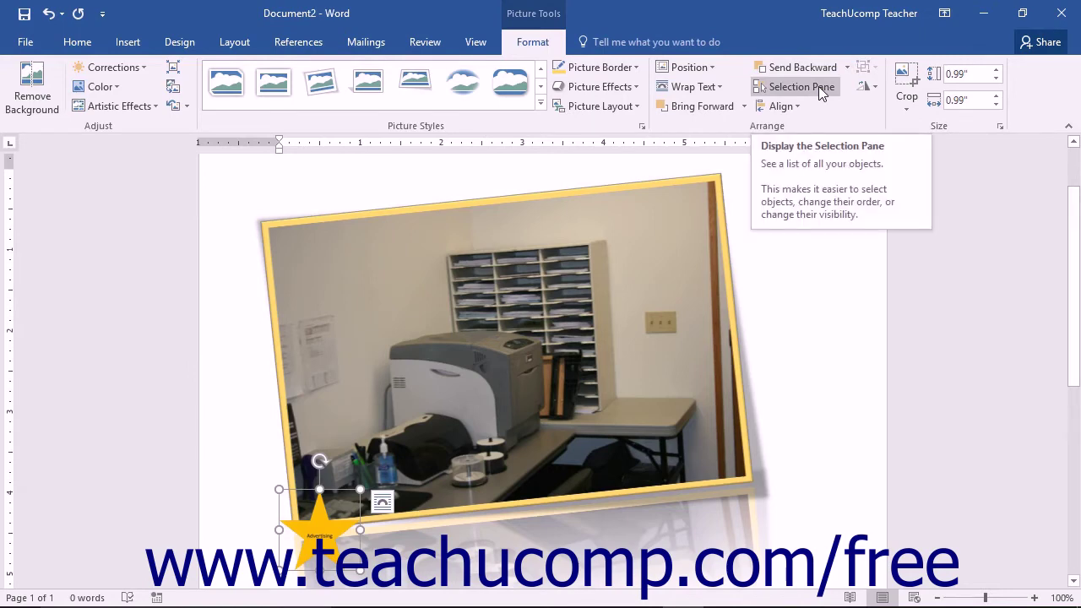
Show the list of the document's objects, select Picture 3 and then Picture 4 from it, and close the list.
left_click(818, 87)
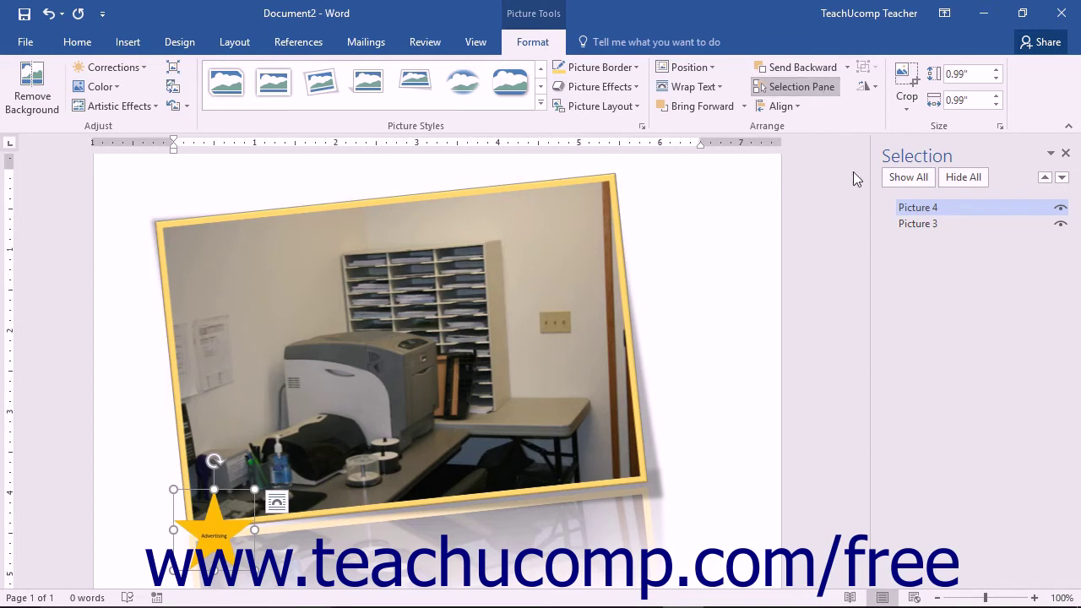
left_click(936, 225)
left_click(933, 206)
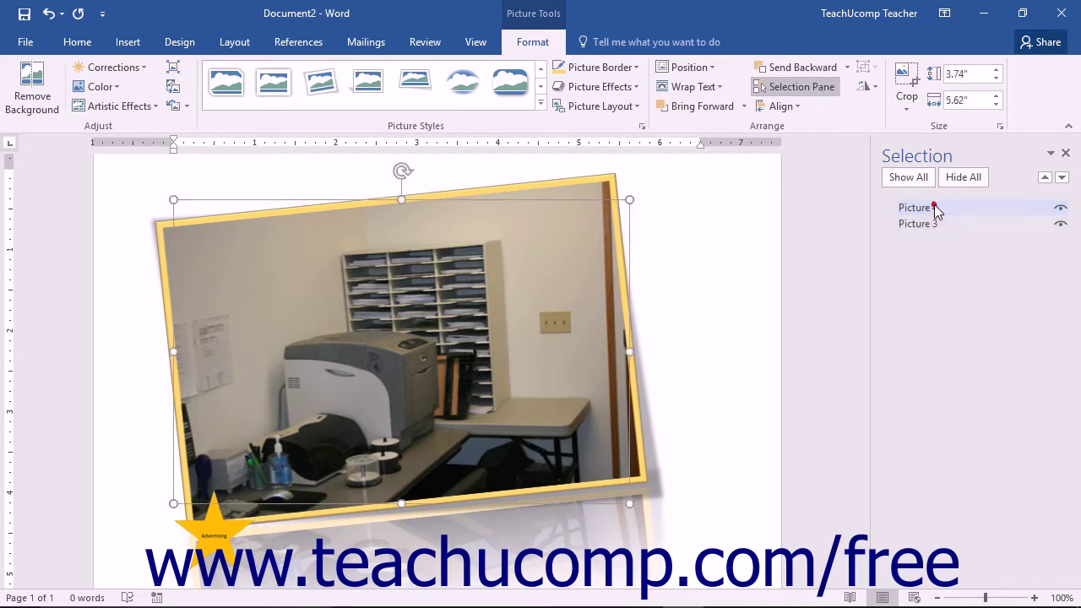
left_click(1065, 154)
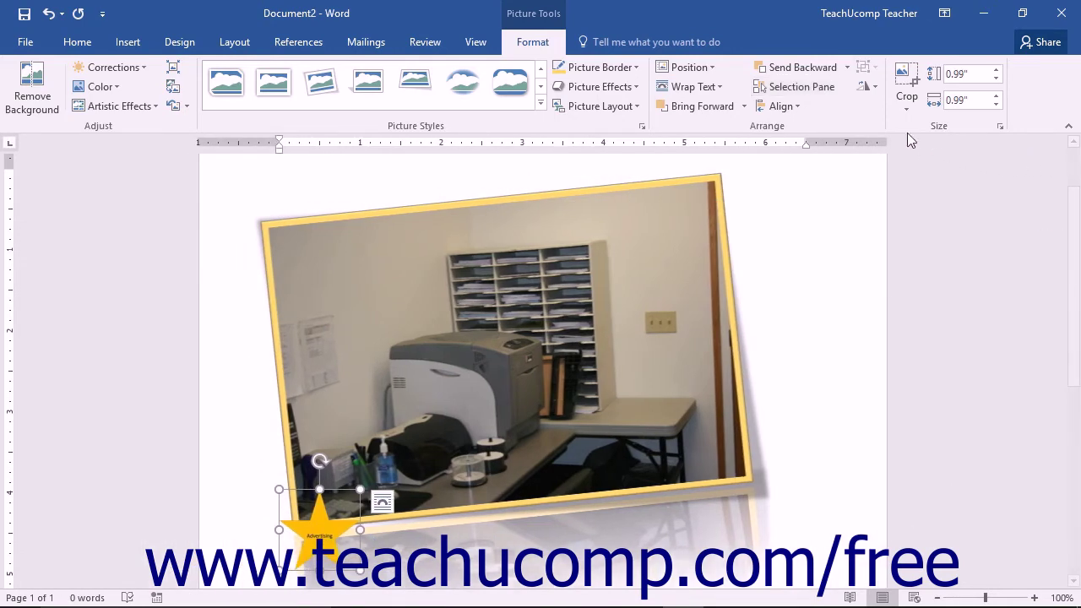
Examine the alignment and distribution options available for the star.
left_click(800, 105)
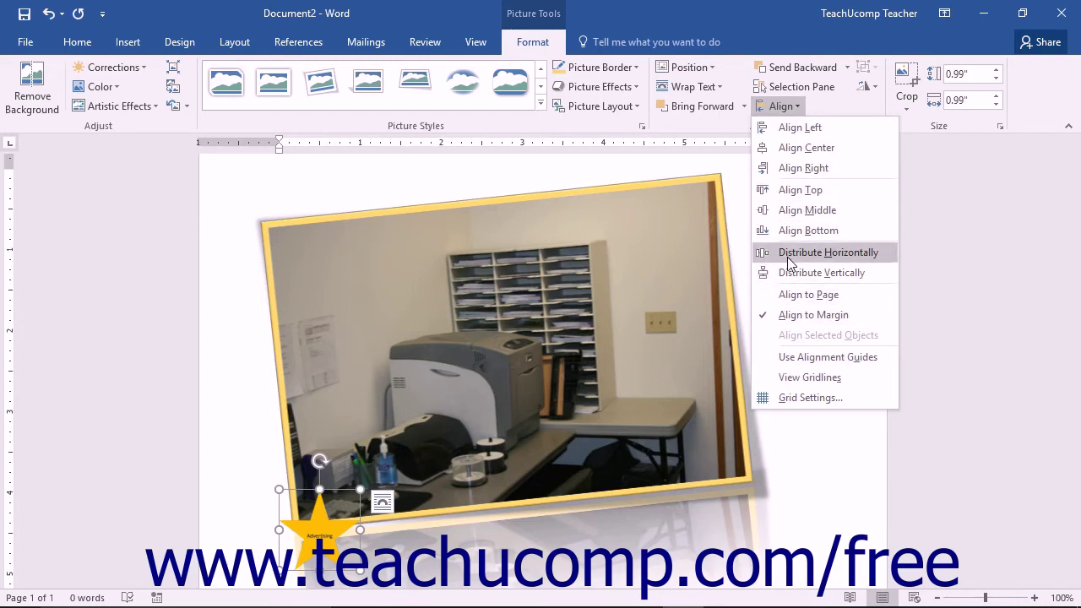
left_click(802, 107)
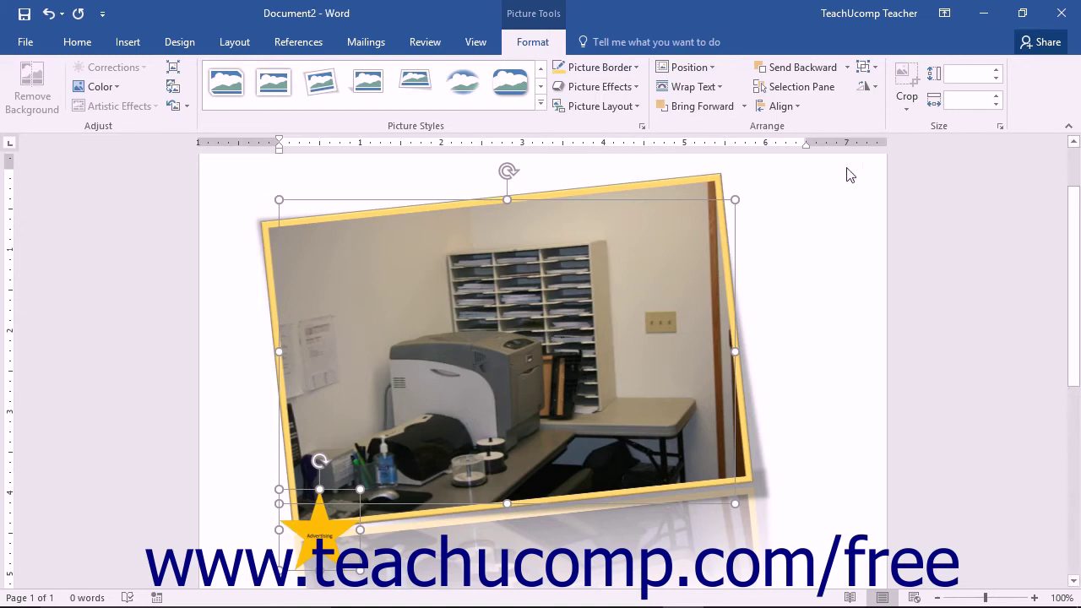
Try grouping the photo and the star into one object, and ungroup them.
left_click(865, 71)
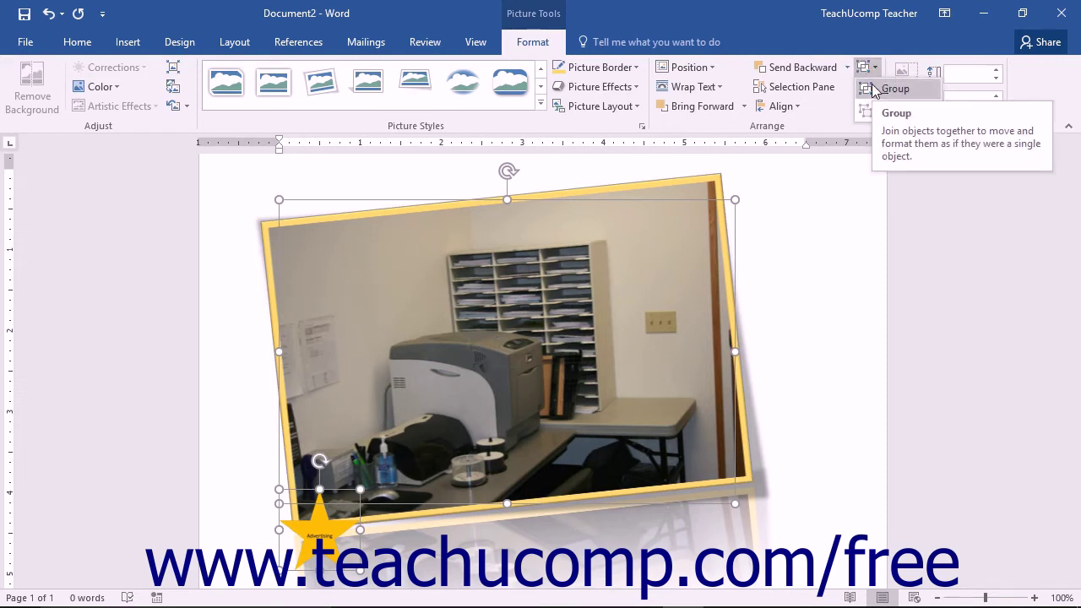
left_click(889, 89)
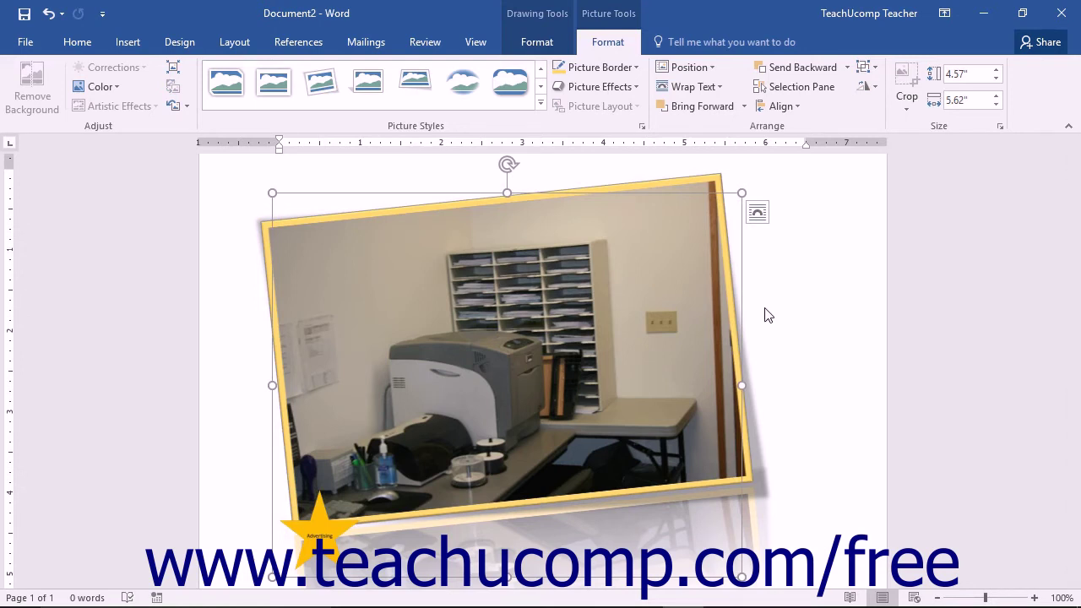
left_click(864, 70)
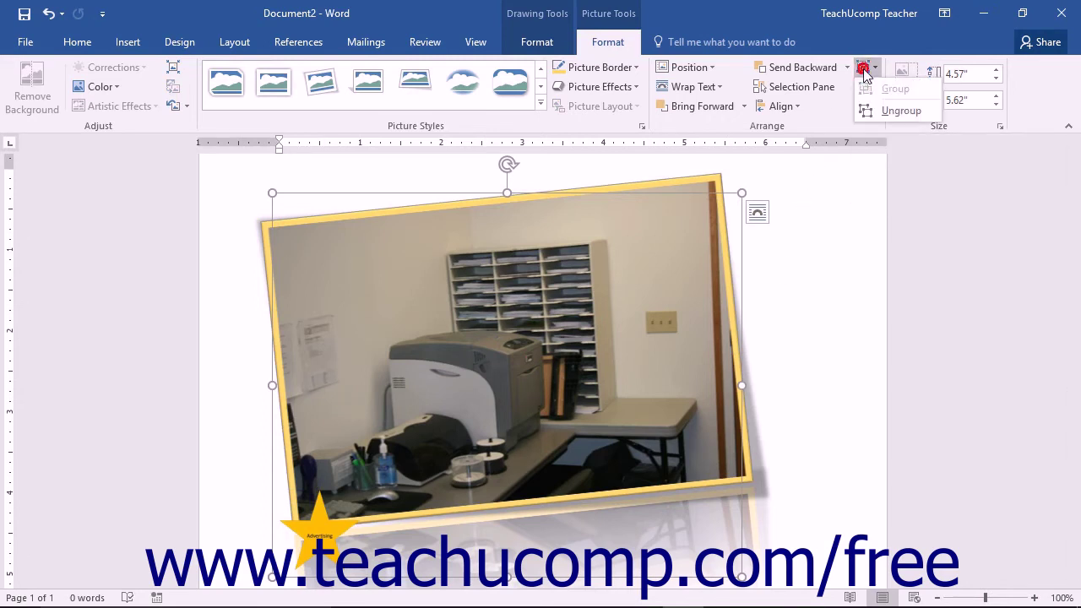
left_click(891, 109)
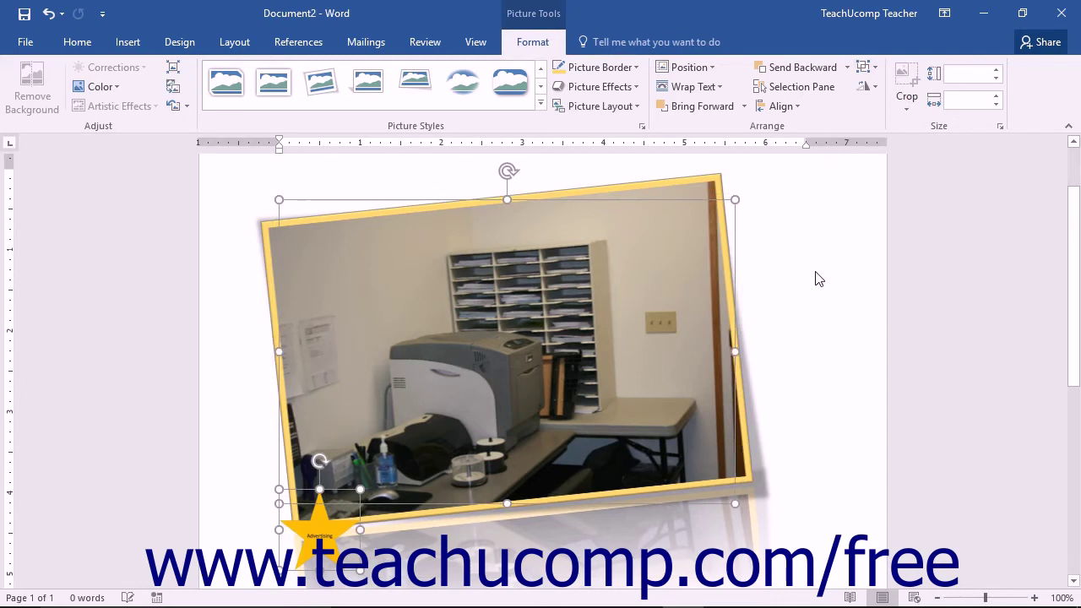
Select only the office photo and examine its rotate and flip options.
left_click(773, 283)
left_click(617, 311)
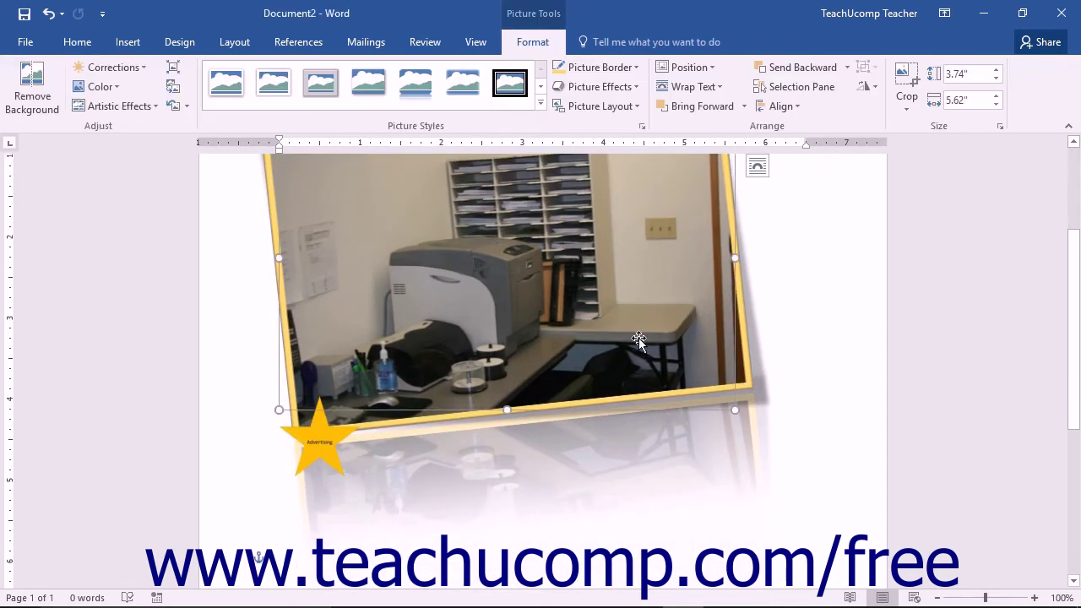
left_click(866, 87)
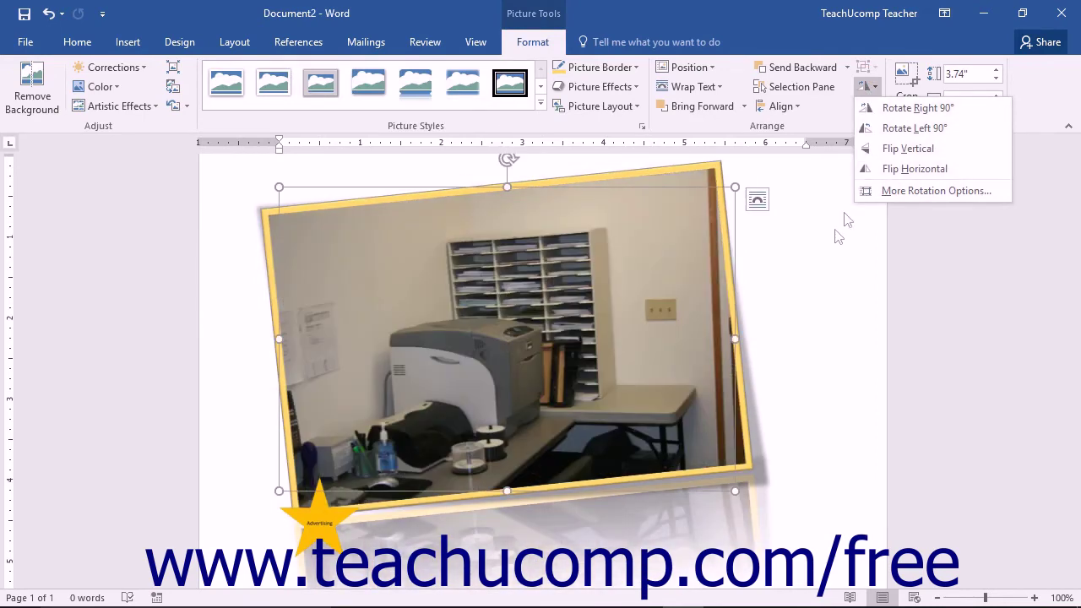
left_click(878, 169)
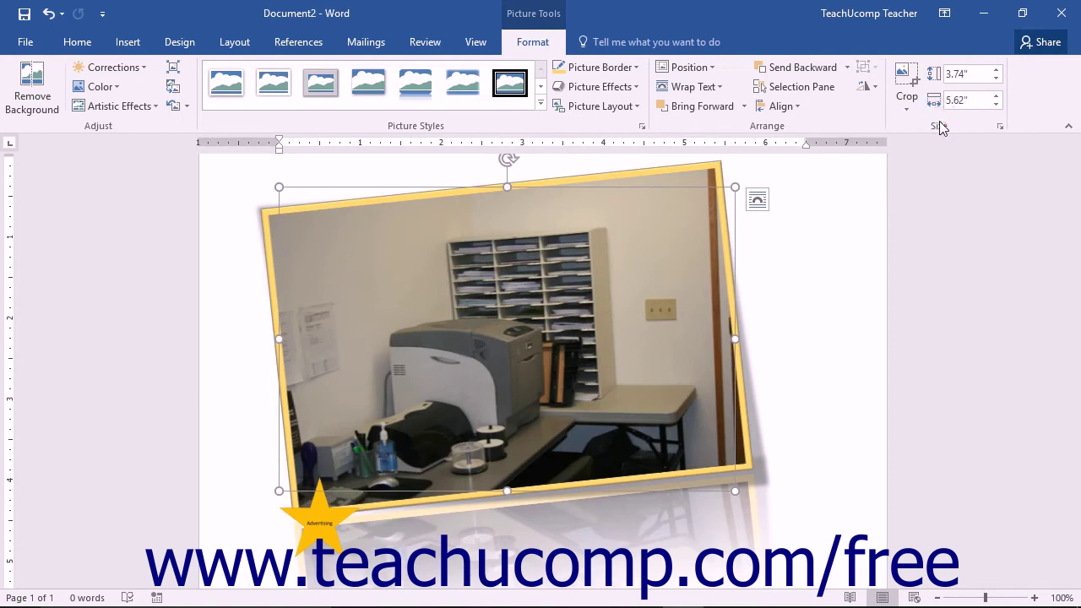
Crop the right edge of the office photo inward to a picture width of about 5.14".
left_click(900, 76)
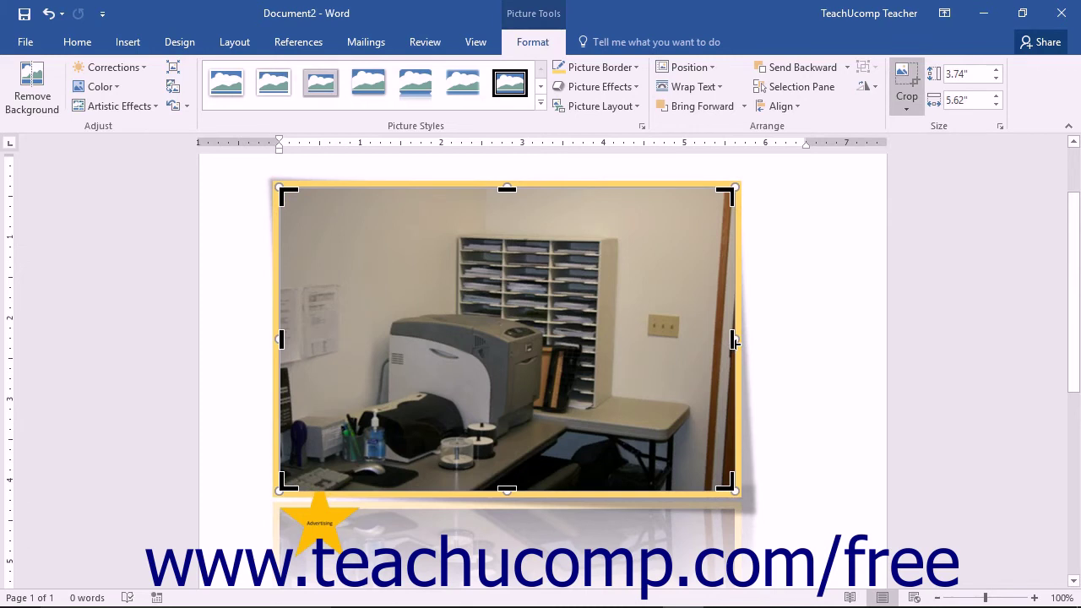
left_click_drag(733, 342, 695, 342)
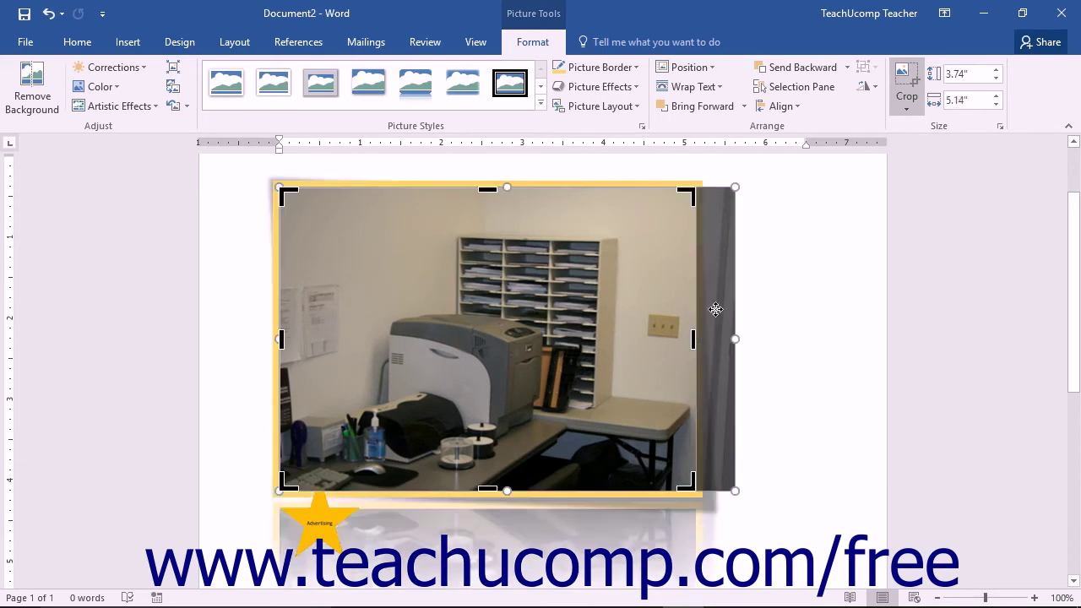
left_click(902, 84)
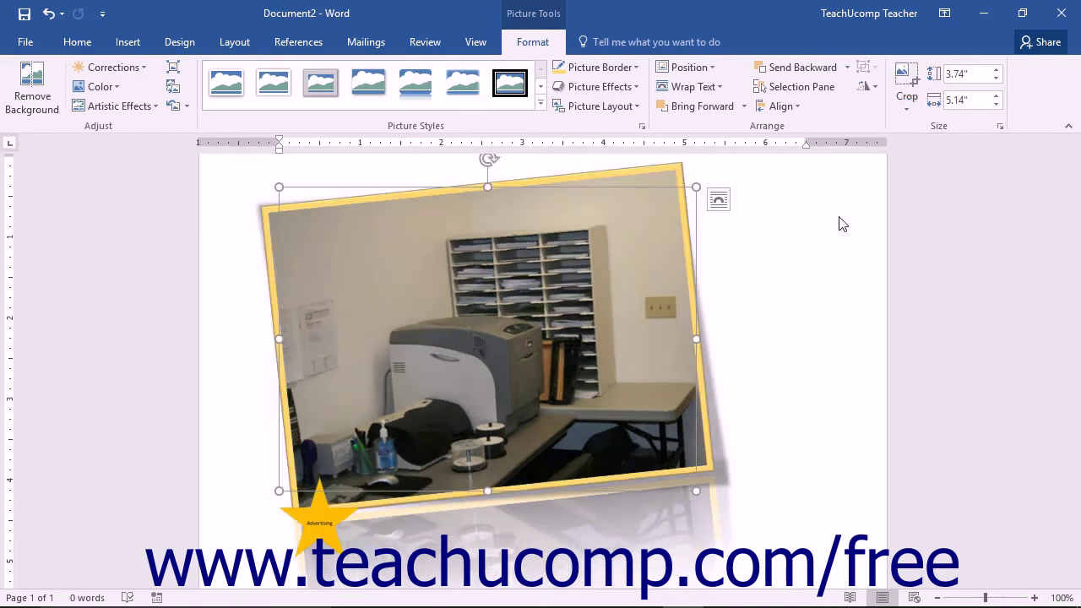
Readjust the crop to restore part of the photo's right side, to a width of about 5.34".
left_click(908, 81)
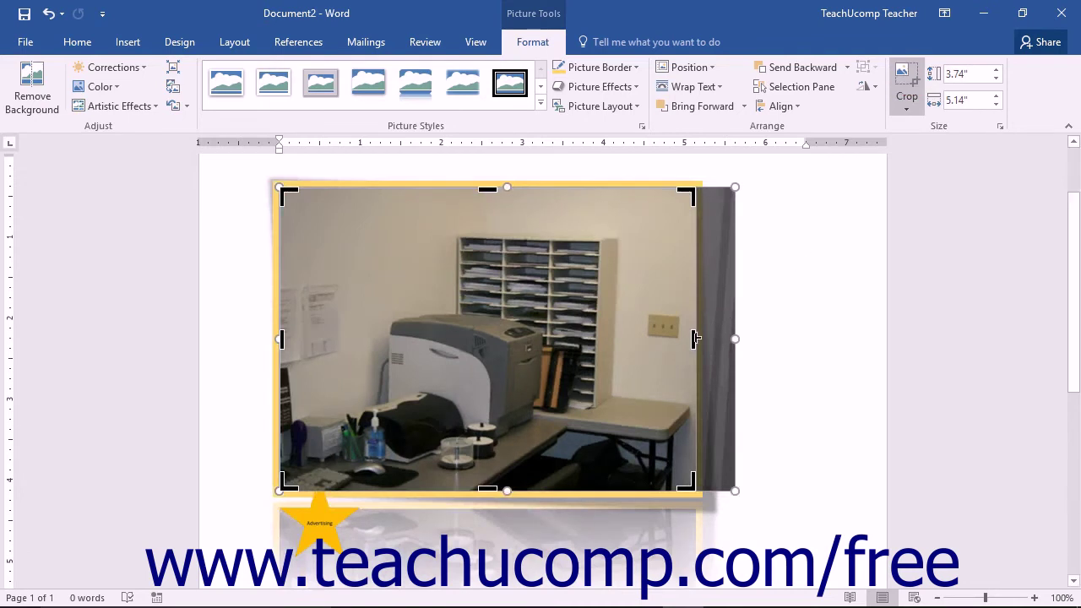
left_click_drag(696, 338, 714, 336)
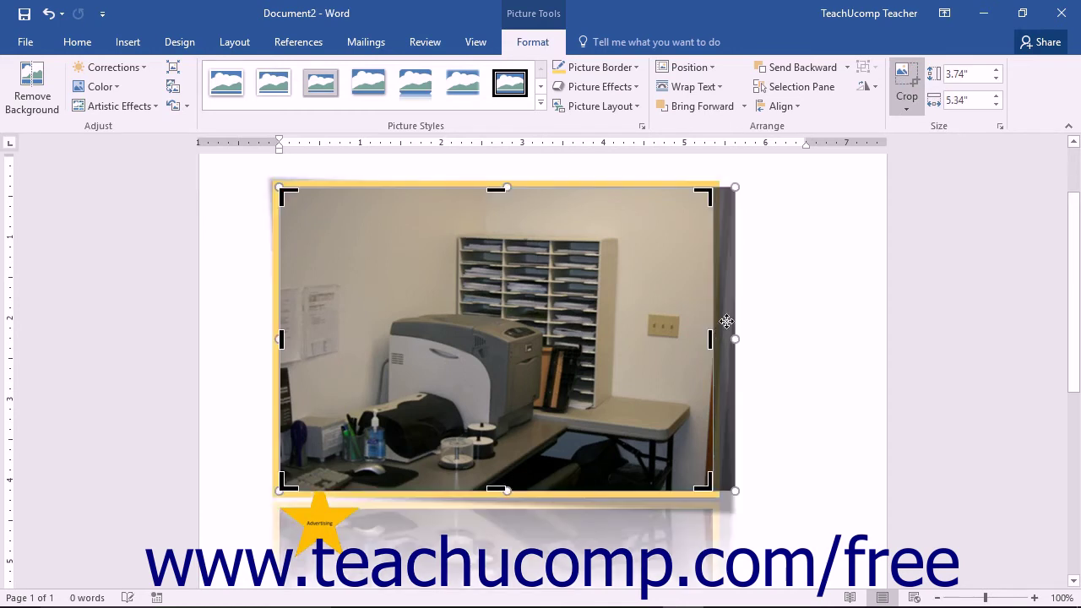
left_click(907, 73)
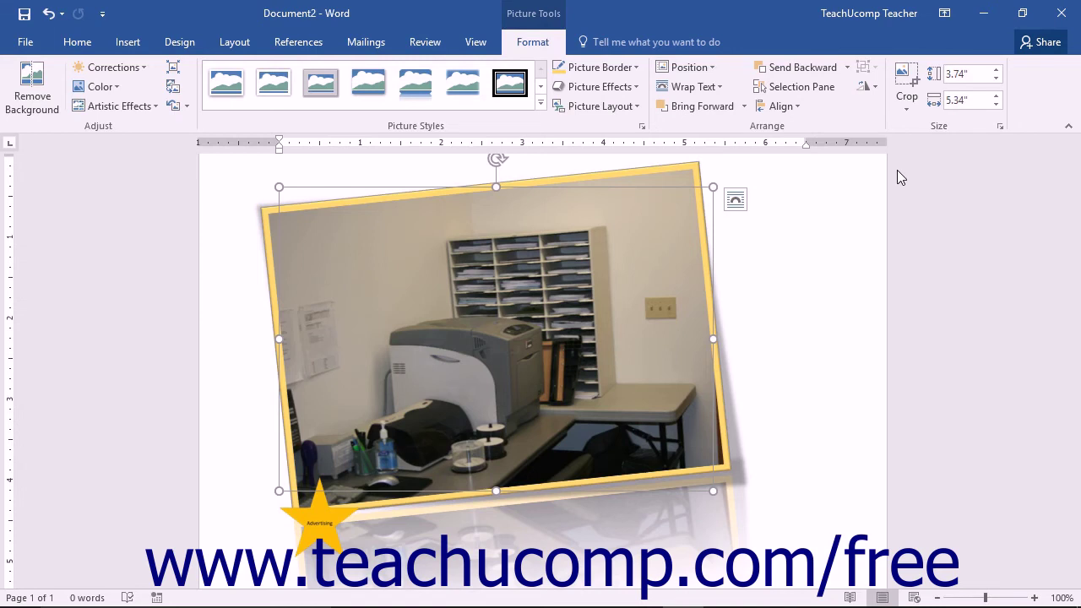
Crop the office photo to the heart basic shape.
left_click(909, 110)
mouse_move(918, 150)
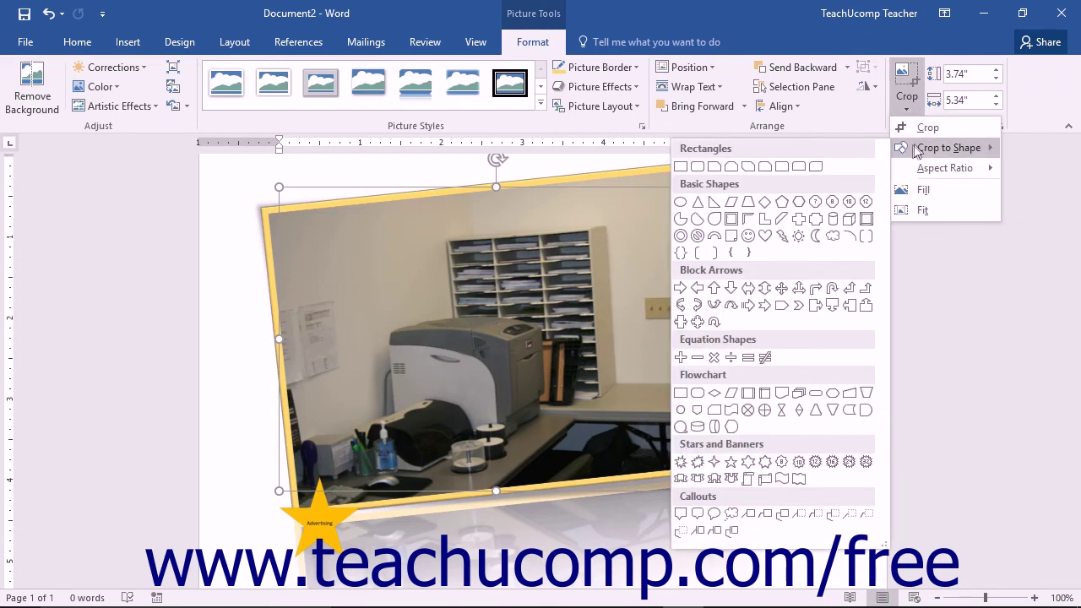
left_click(765, 236)
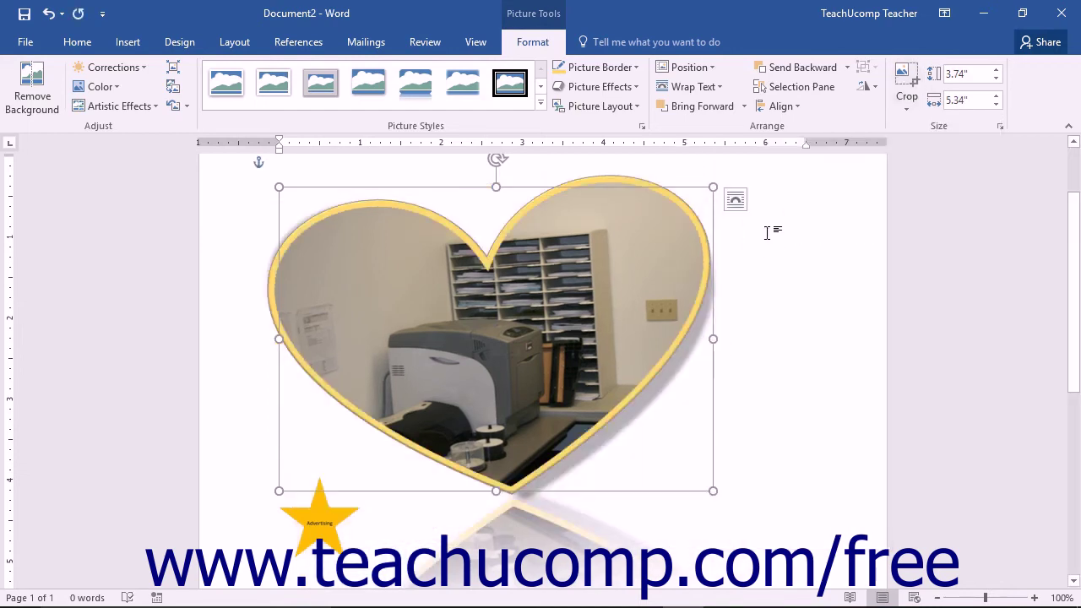
Crop the heart-shaped photo to a 16:9 landscape aspect ratio and reduce its height to 2.87".
left_click(907, 108)
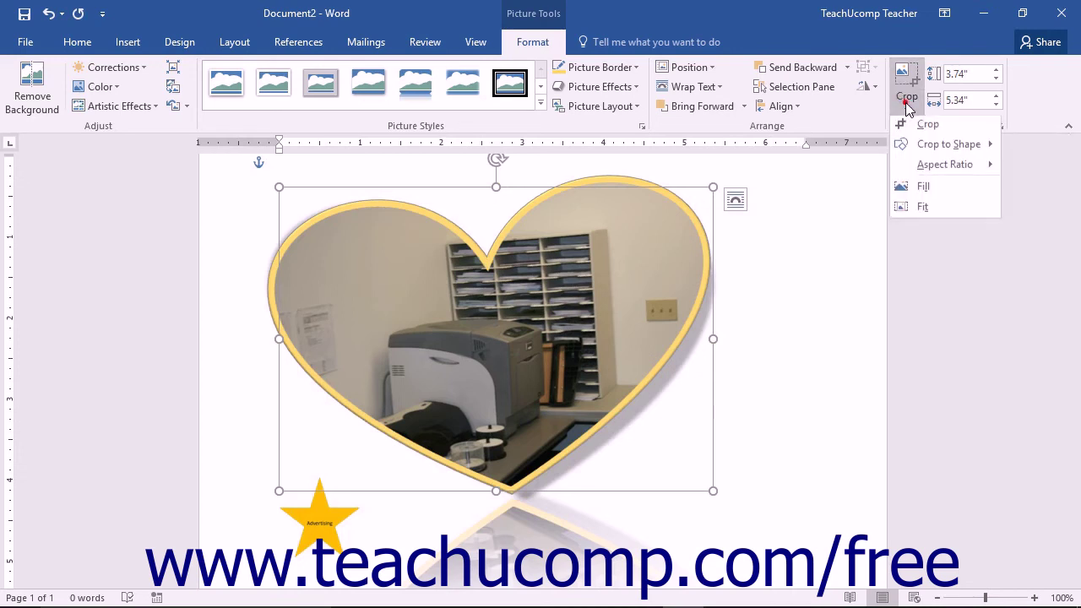
mouse_move(940, 170)
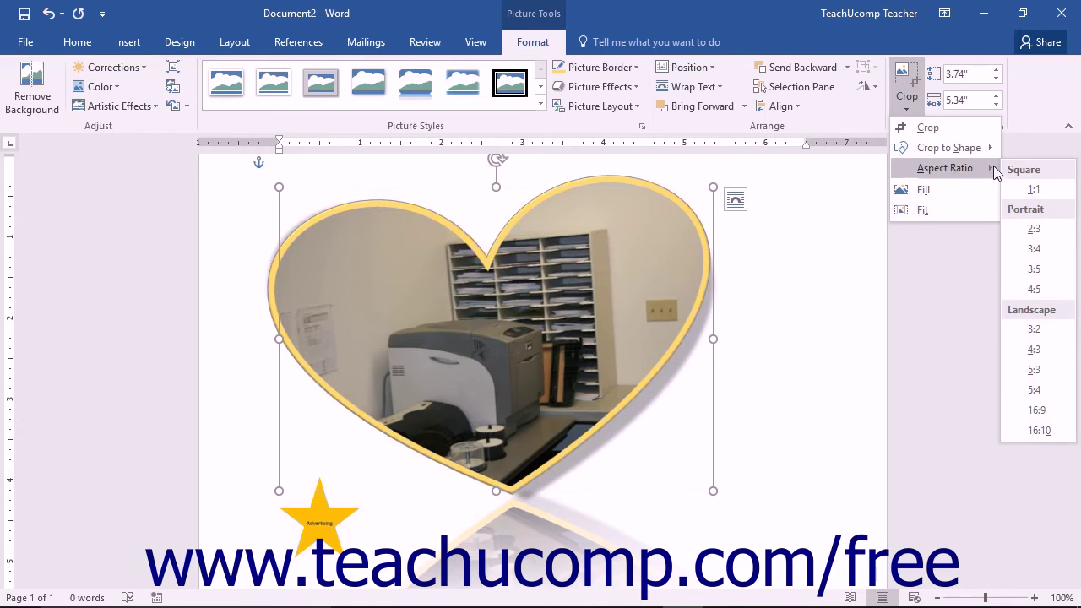
left_click(1045, 414)
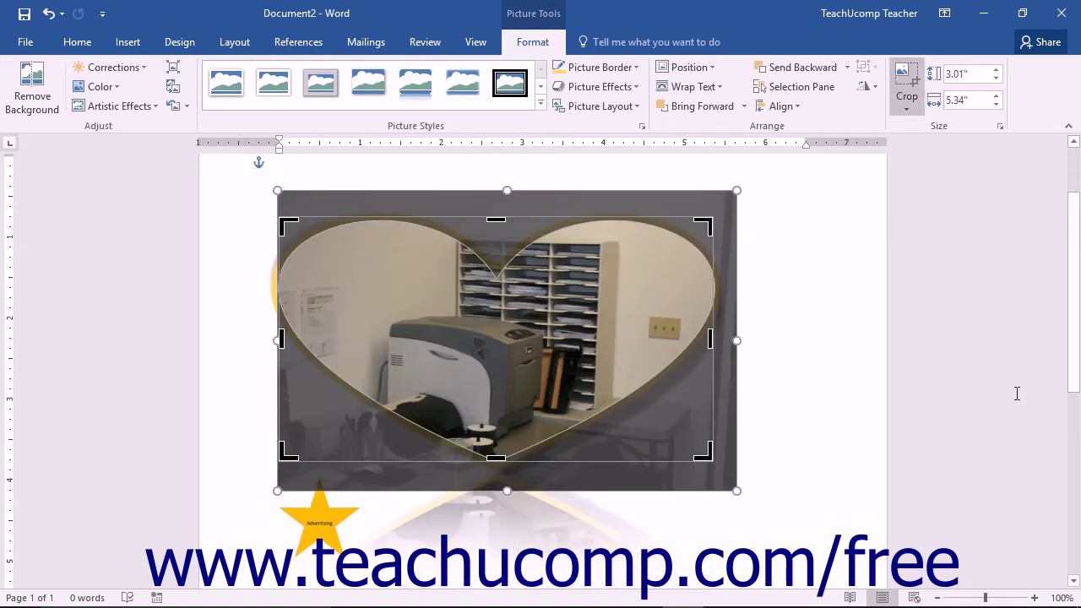
left_click(905, 80)
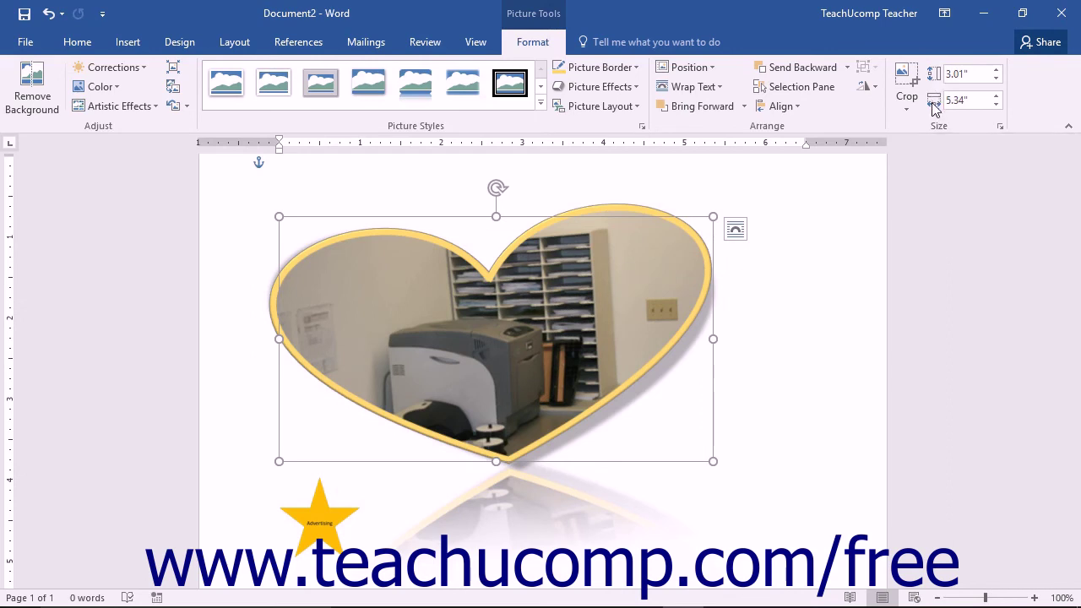
left_click(994, 80)
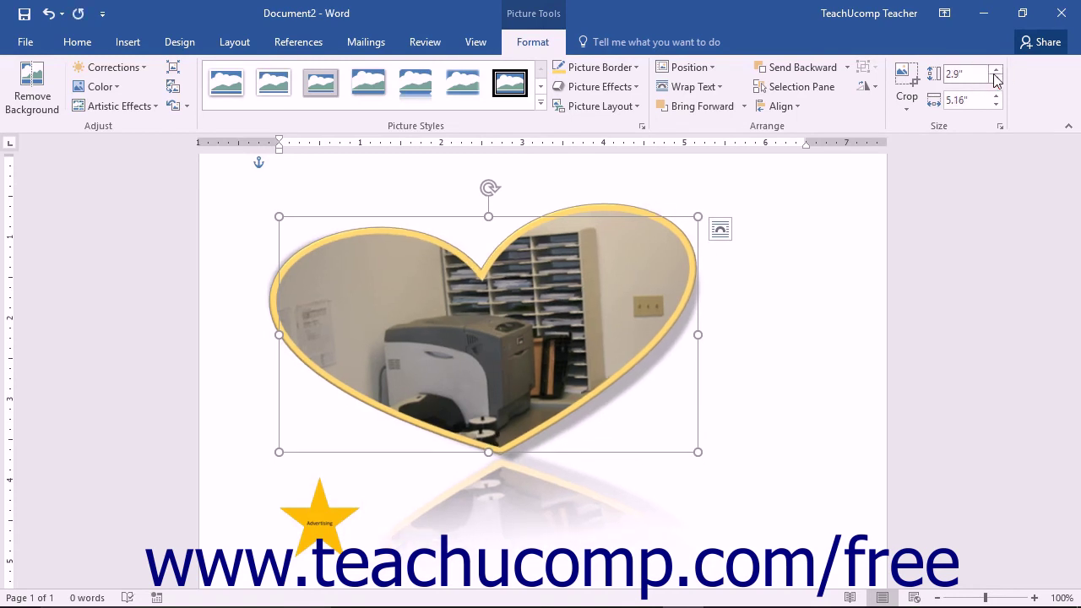
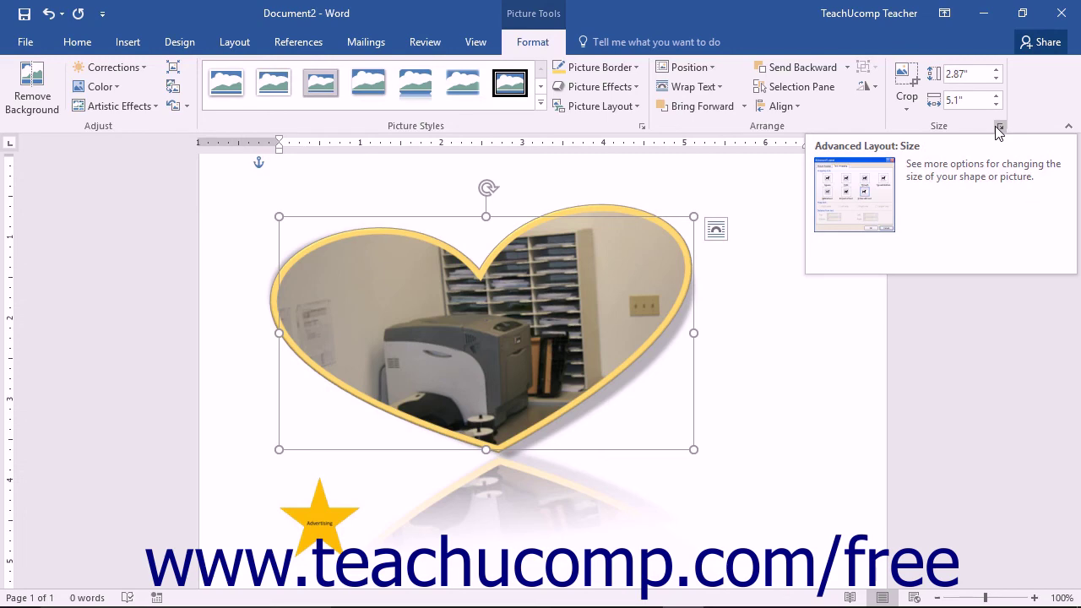
In the photo's advanced size settings, unlock the aspect ratio and set the absolute height to 3.07".
left_click(998, 128)
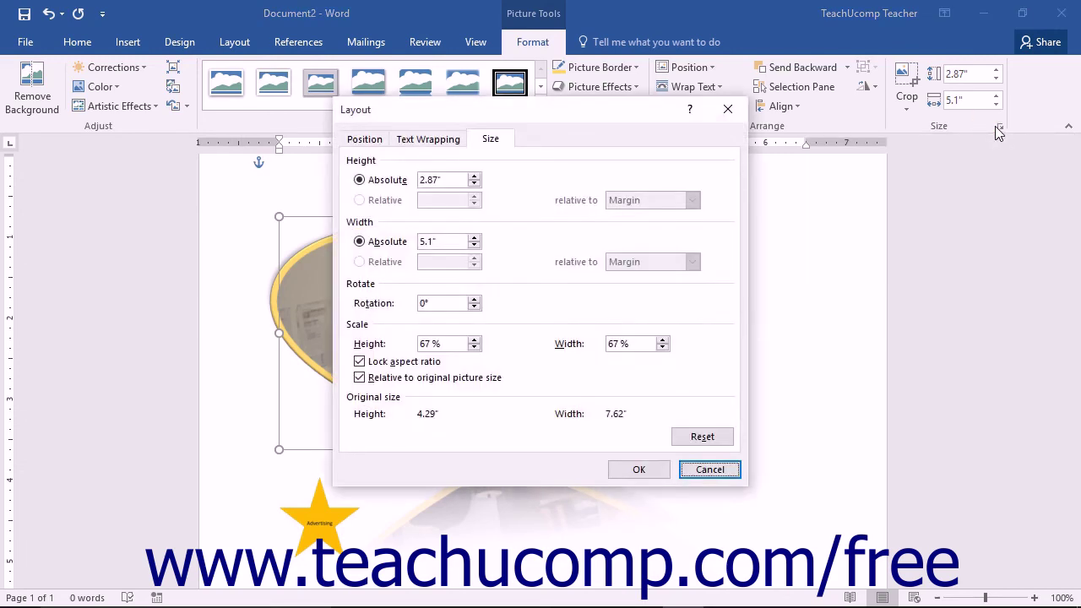
left_click(499, 142)
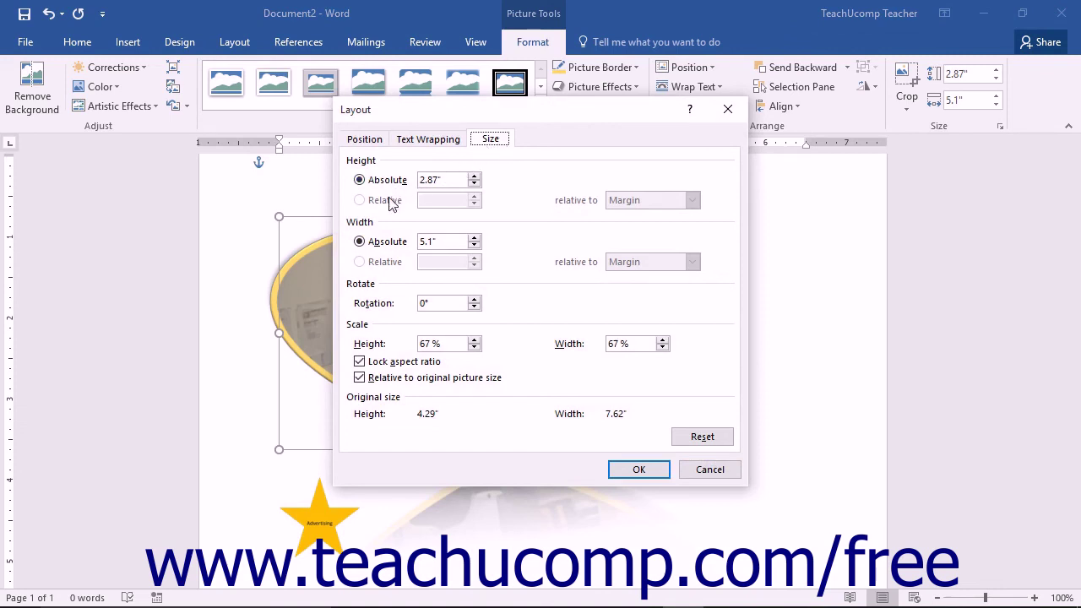
left_click(387, 241)
left_click(400, 366)
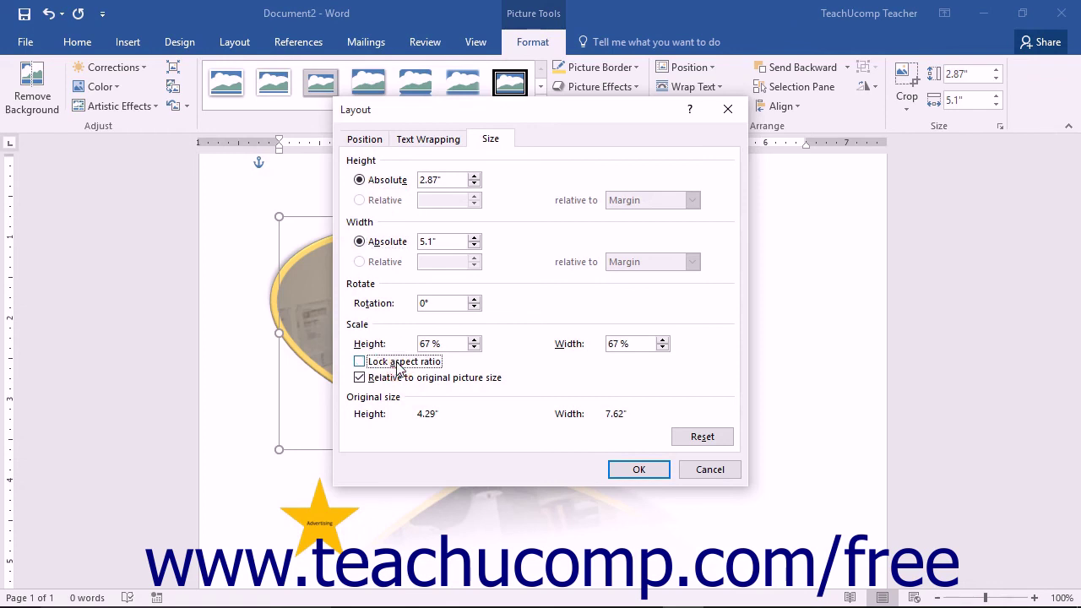
left_click(473, 176)
left_click(473, 175)
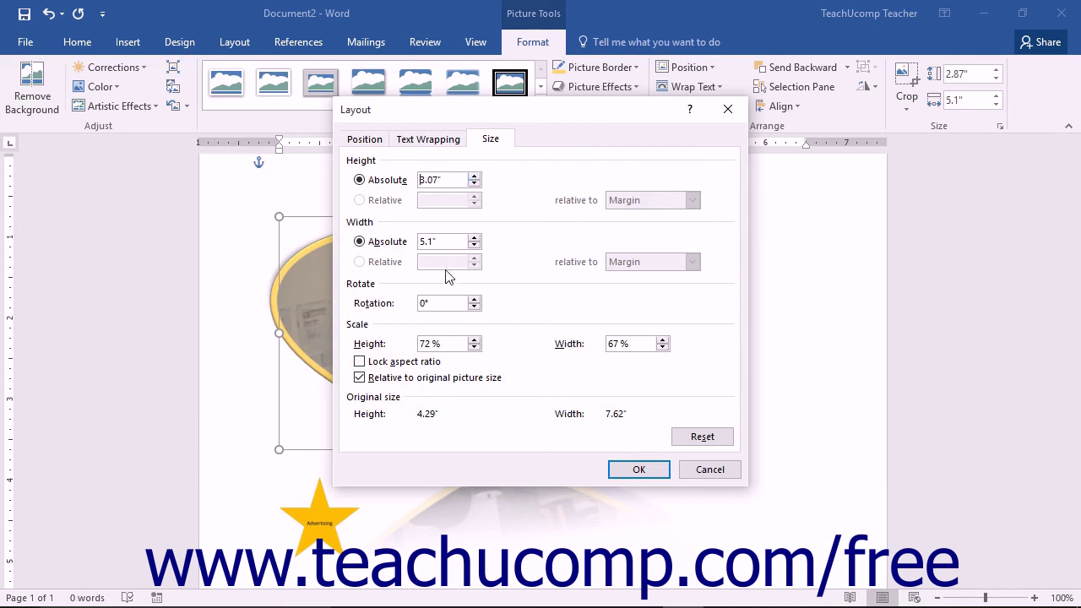
Examine the rotation and scale settings, lock the aspect ratio again, and apply the size settings to the photo.
left_click(432, 302)
left_click(442, 343)
left_click(616, 345)
left_click(403, 364)
left_click(664, 442)
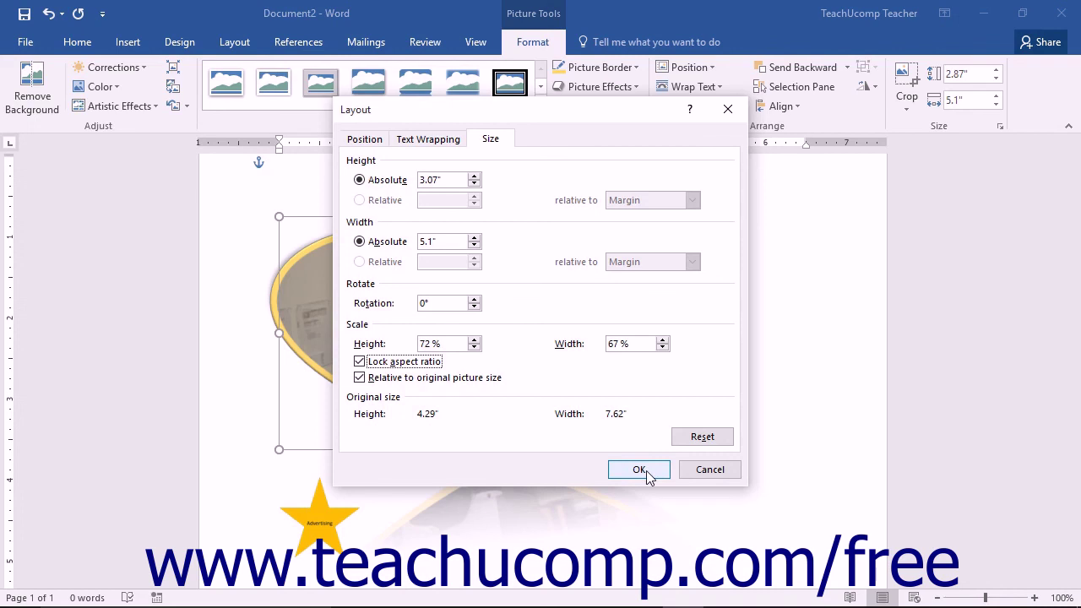
left_click(639, 469)
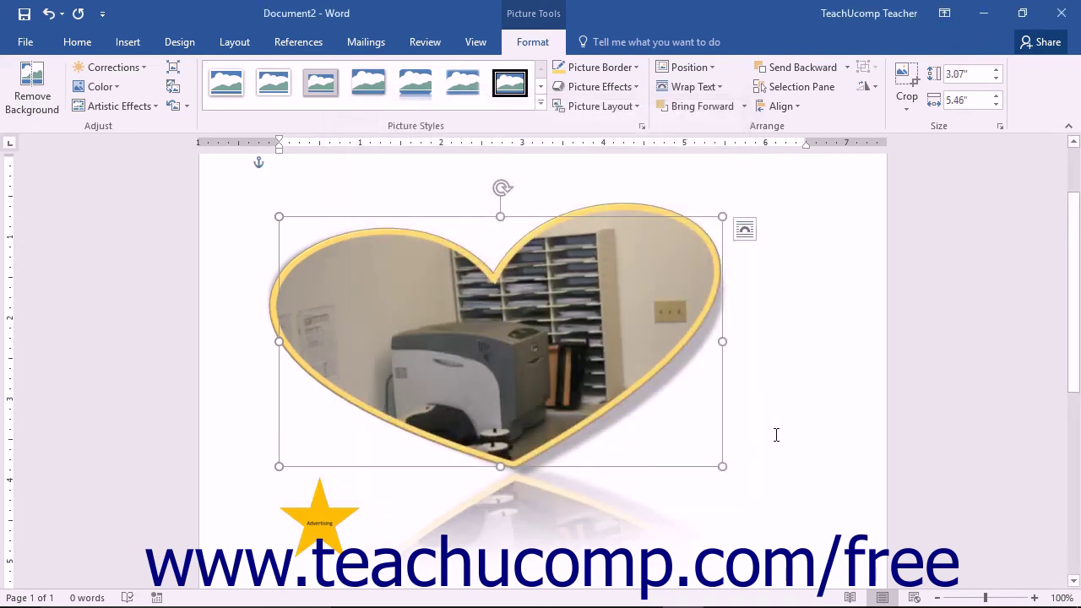